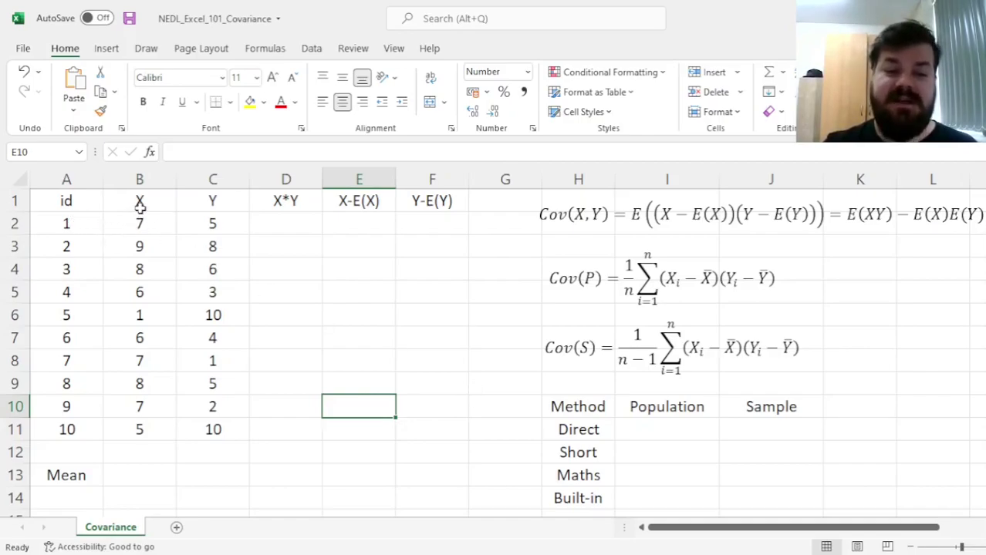
Step: Point out the X and Y columns, the ten ids, and the population covariance formula's 1/n factor
left_click(139, 204)
left_click(196, 205)
left_click(65, 232)
left_click_drag(65, 232, 67, 429)
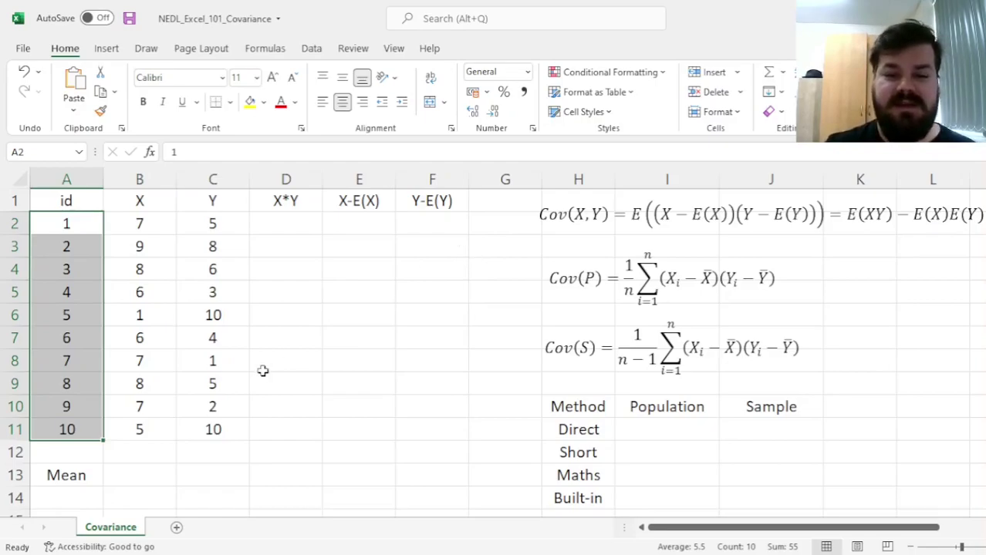
left_click(544, 249)
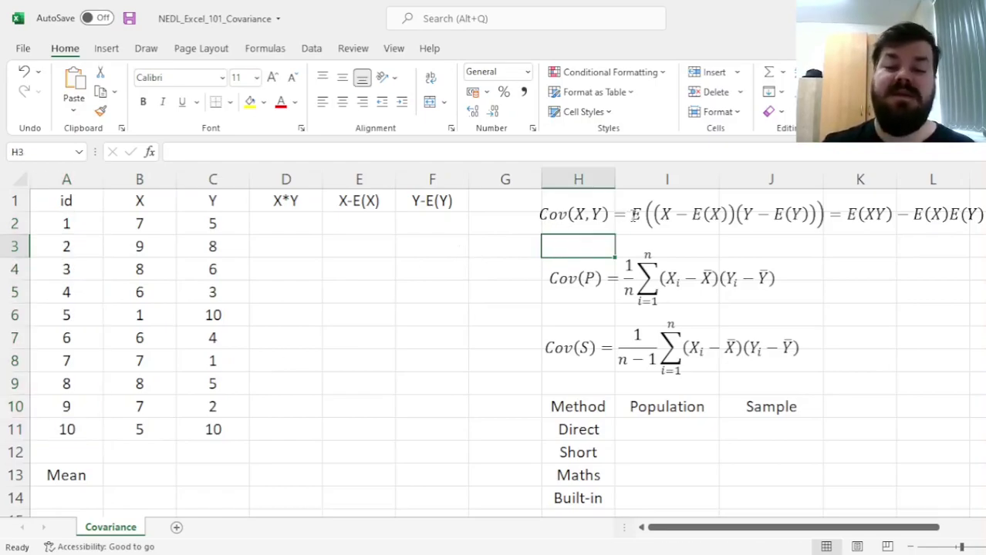
left_click_drag(631, 216, 822, 215)
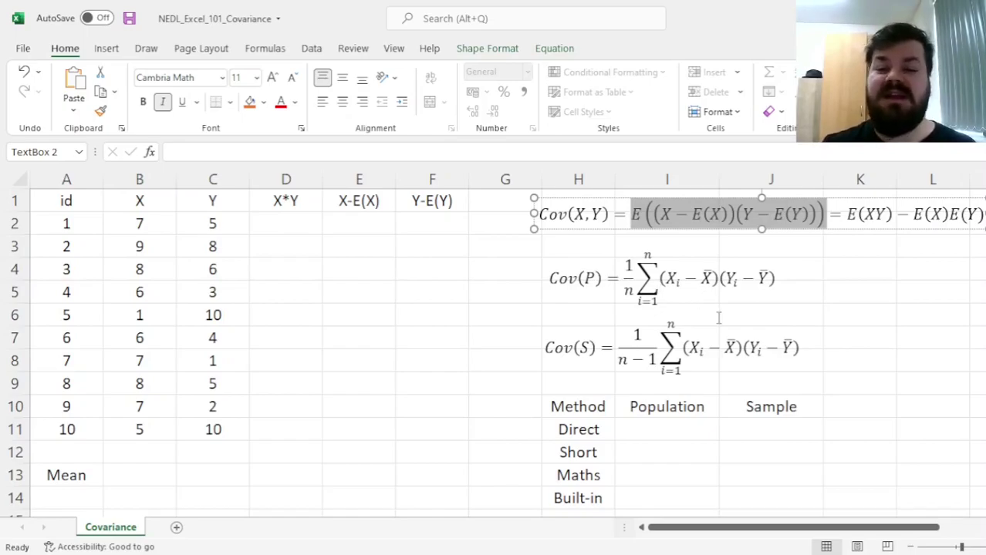
left_click_drag(551, 279, 605, 283)
key("Right")
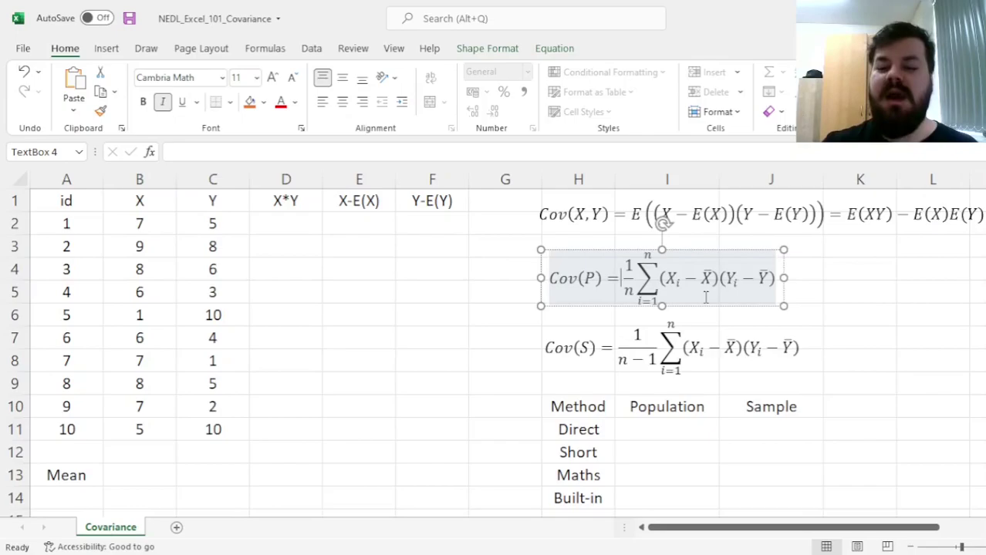
left_click_drag(621, 268, 632, 294)
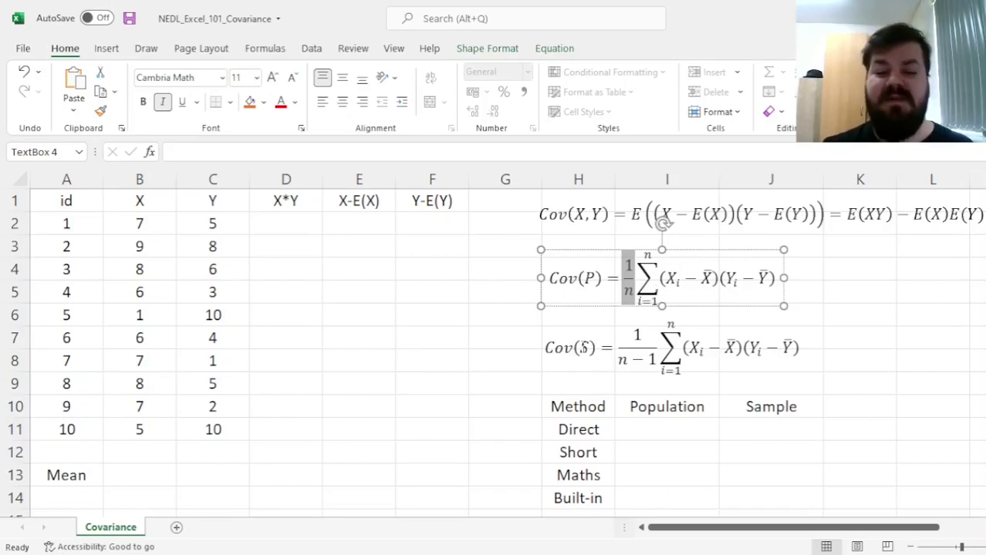
Step: Highlight the sample formula's 1/(n−1) factor, the ten ids as n, and the Population/Sample headings
left_click(541, 348)
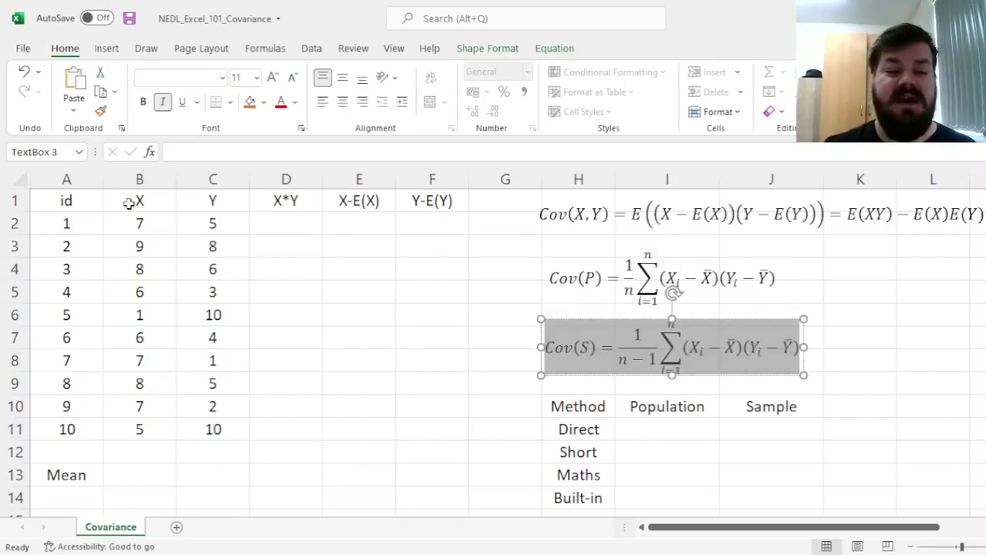
left_click_drag(68, 224, 81, 432)
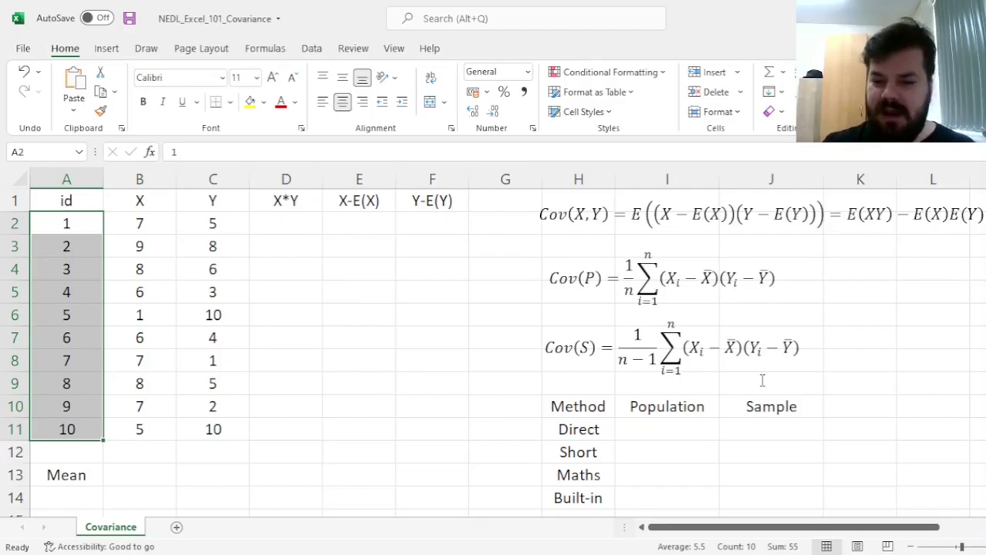
left_click(629, 351)
left_click(629, 374)
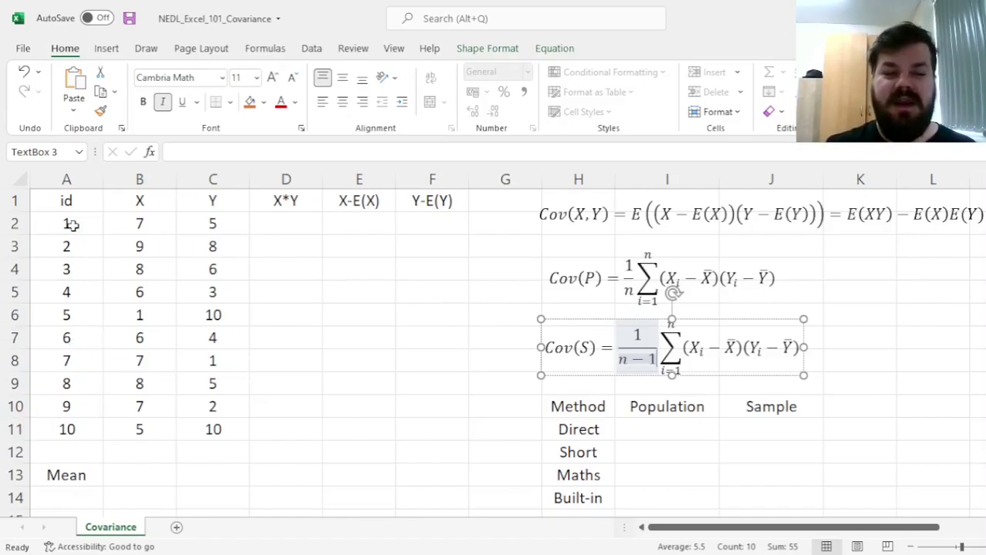
left_click_drag(73, 224, 75, 426)
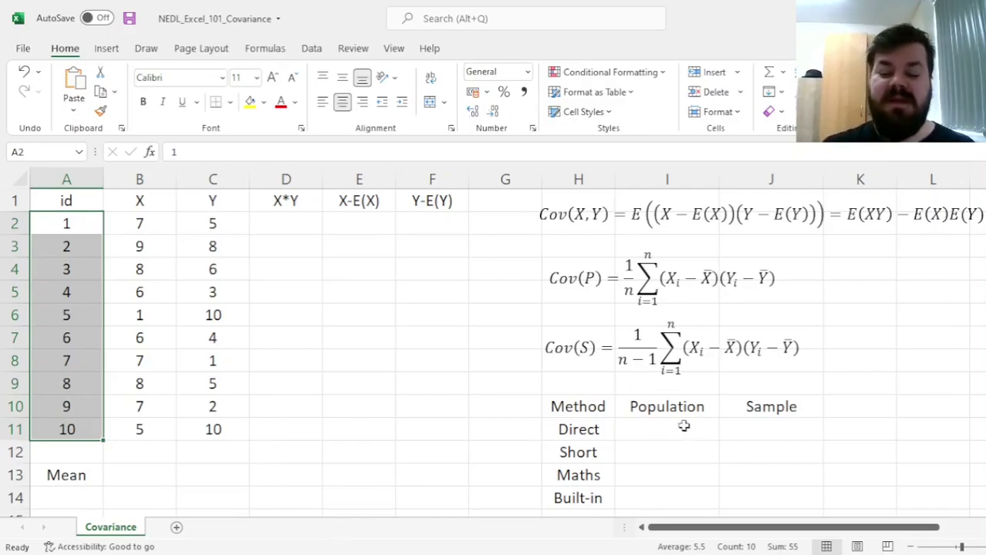
left_click(664, 408)
key("shift+Right")
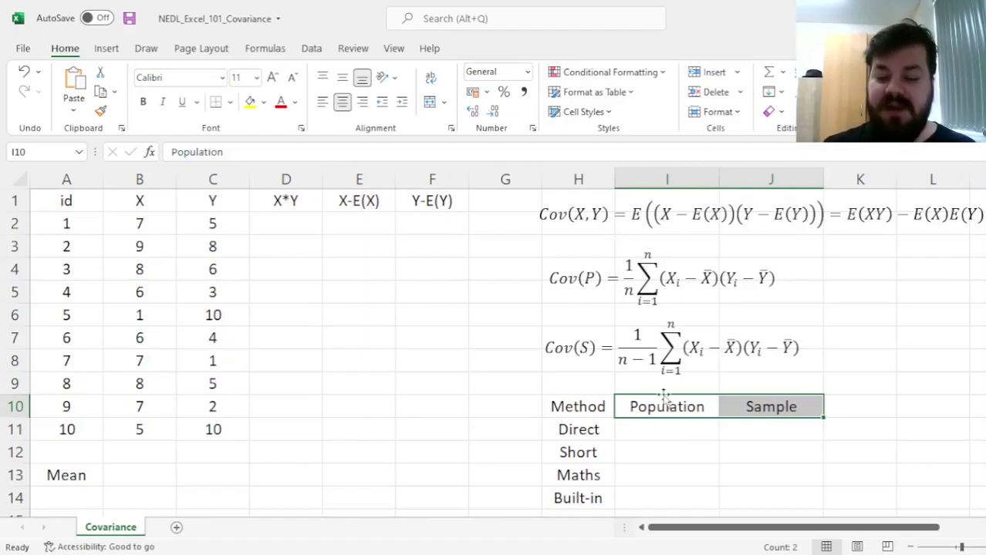
Step: Enter =AVERAGE(B2:B11) in B13 for the X mean 6.4 and fill right to C13 (5.4)
left_click(133, 474)
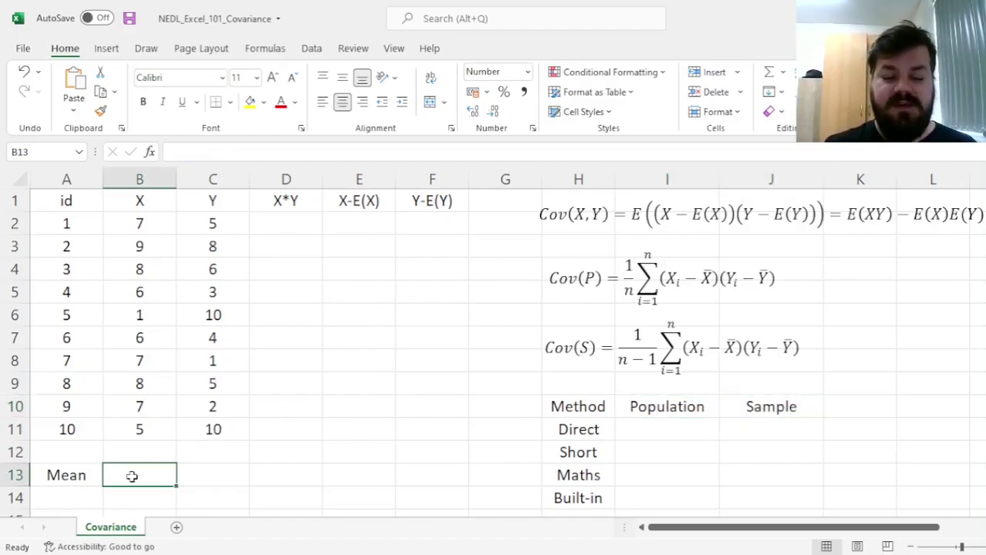
type("=AVERAGE(")
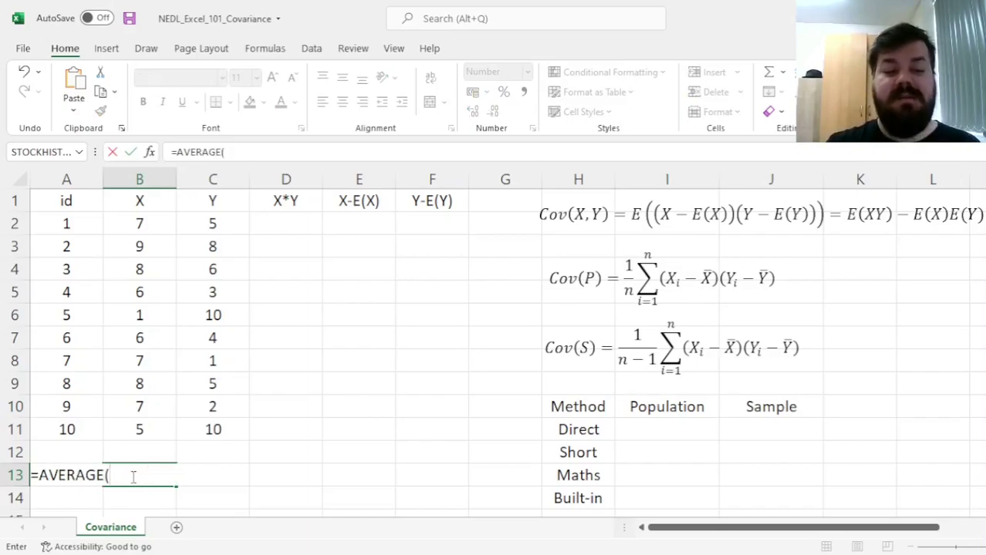
left_click(147, 220)
left_click_drag(147, 219, 161, 429)
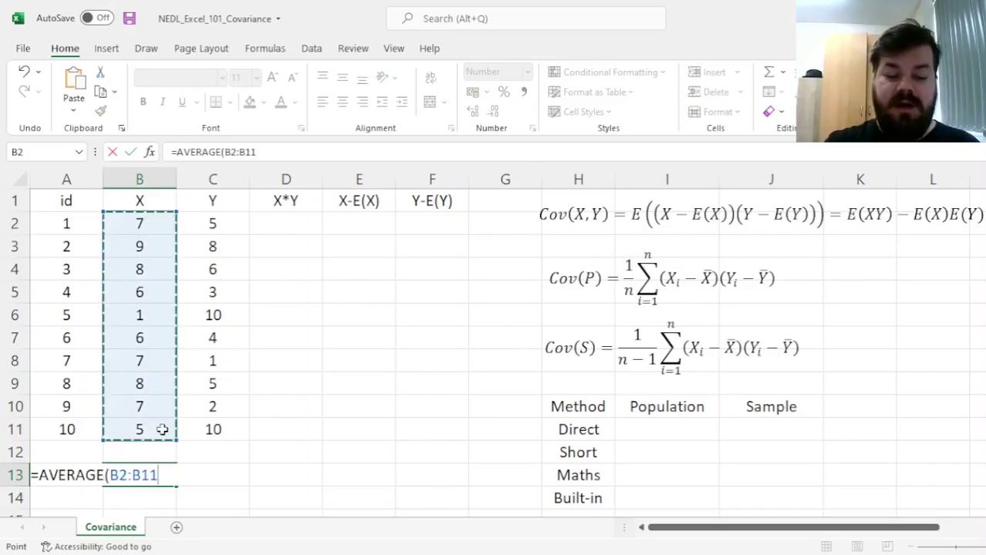
key("Return")
key("Up")
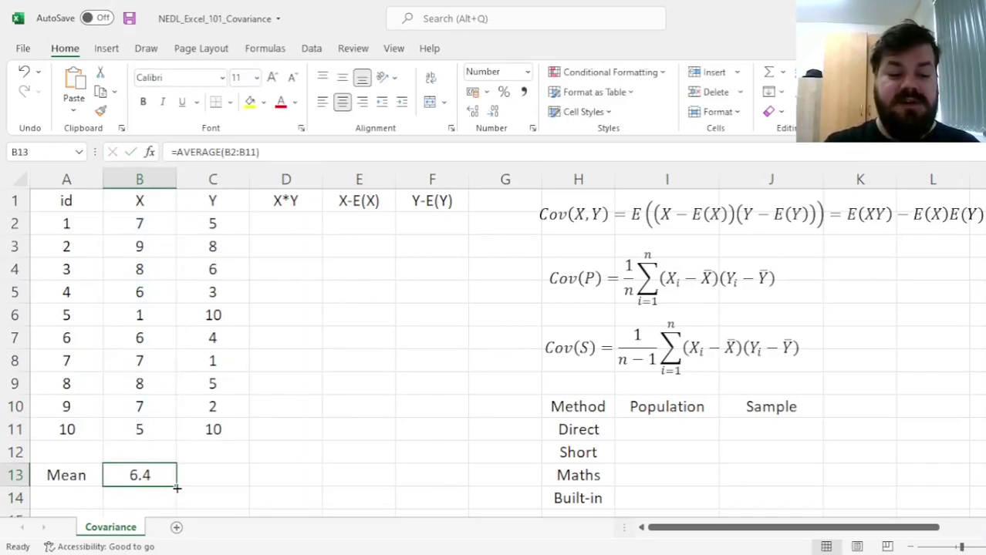
left_click_drag(176, 484, 231, 484)
Step: Enter =B2-B$13 in E2 and fill it across to column F and down to row 11
left_click(374, 227)
type("=")
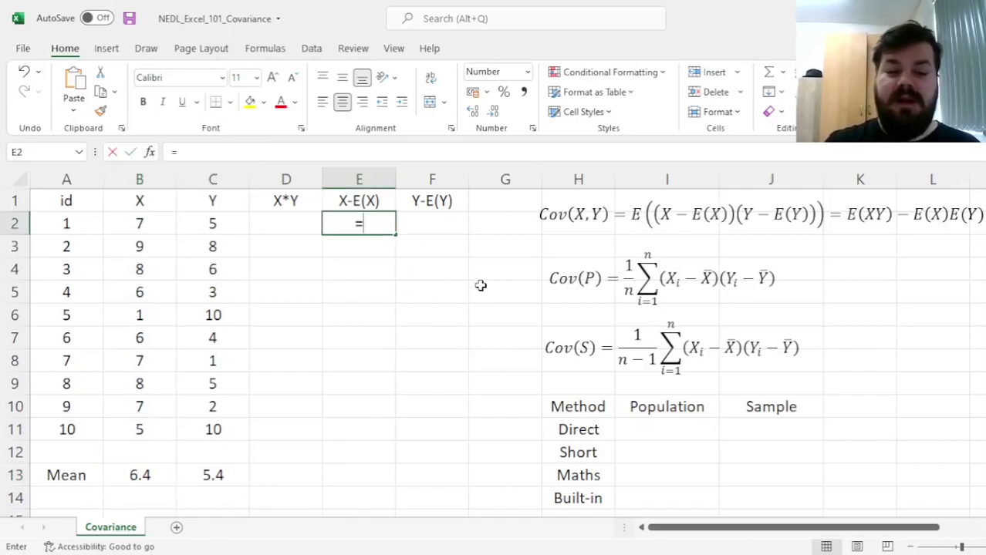
key("Left")
key("Left")
key("Left")
type("-")
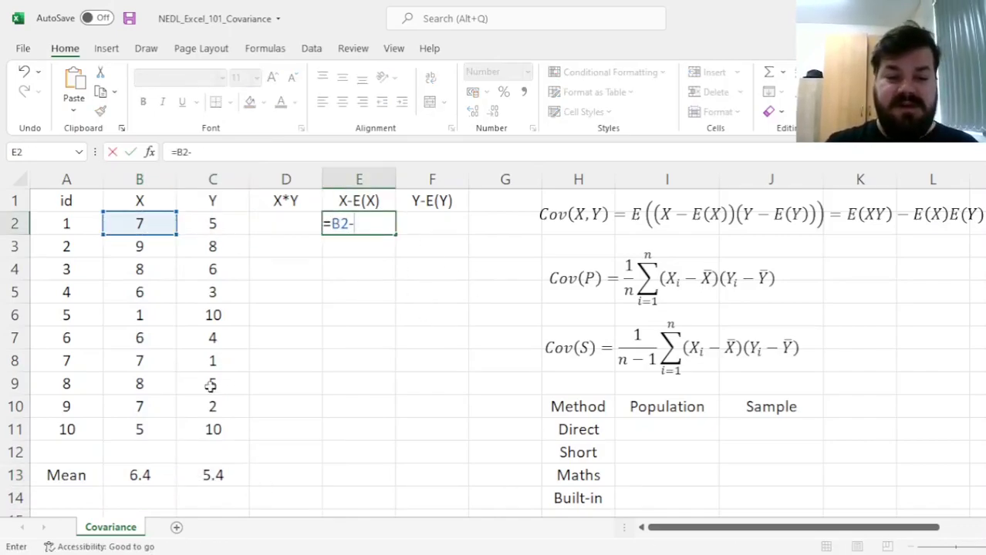
left_click(134, 476)
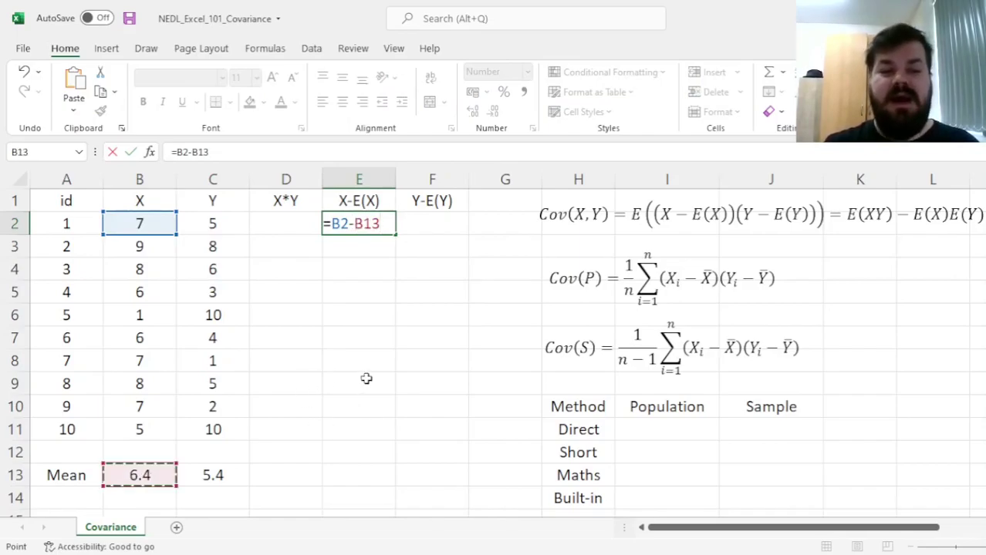
left_click(194, 151)
type("$")
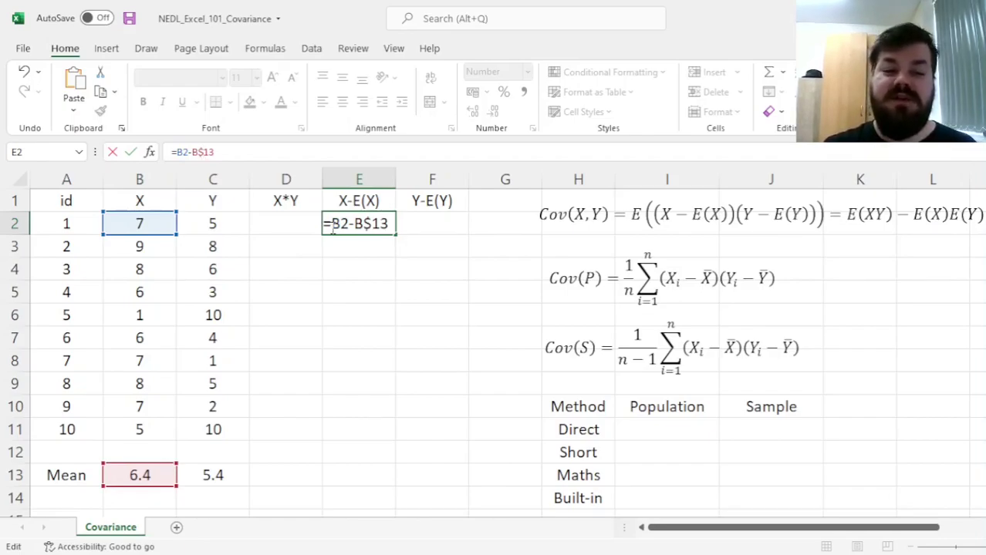
key("Return")
left_click(333, 226)
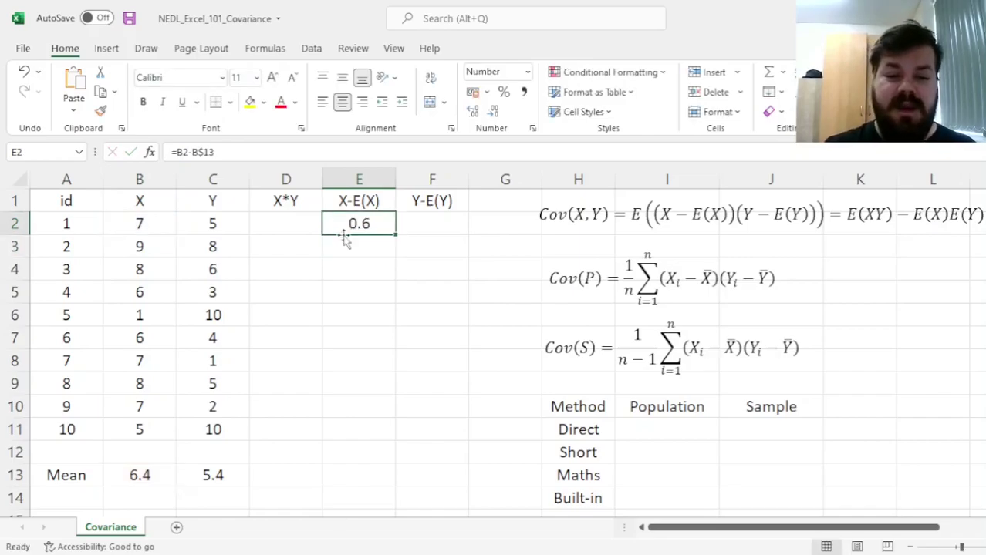
left_click_drag(395, 235, 461, 432)
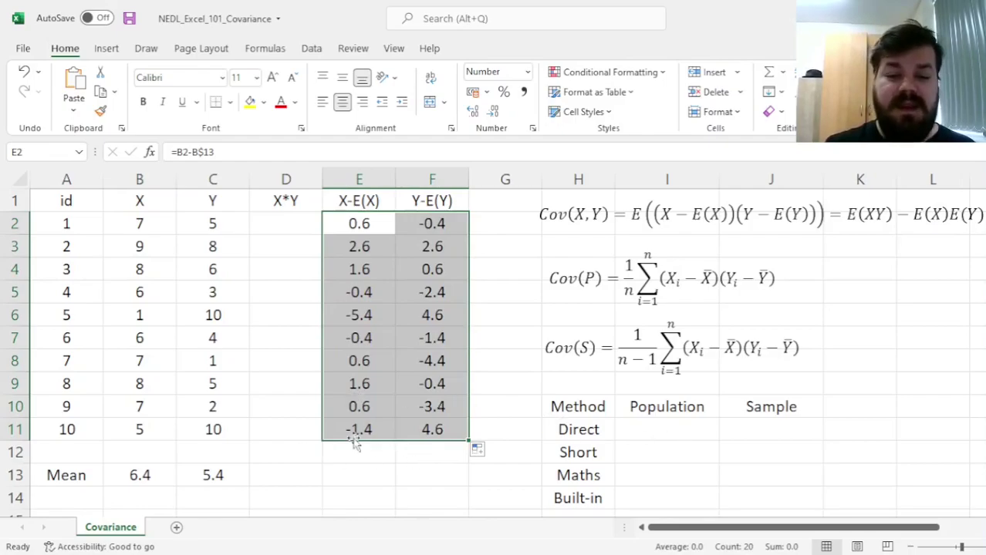
Step: Enter =SUMPRODUCT(E2:E11,F2:F11)/10 in I11 for the direct population covariance, -2.76
left_click(673, 429)
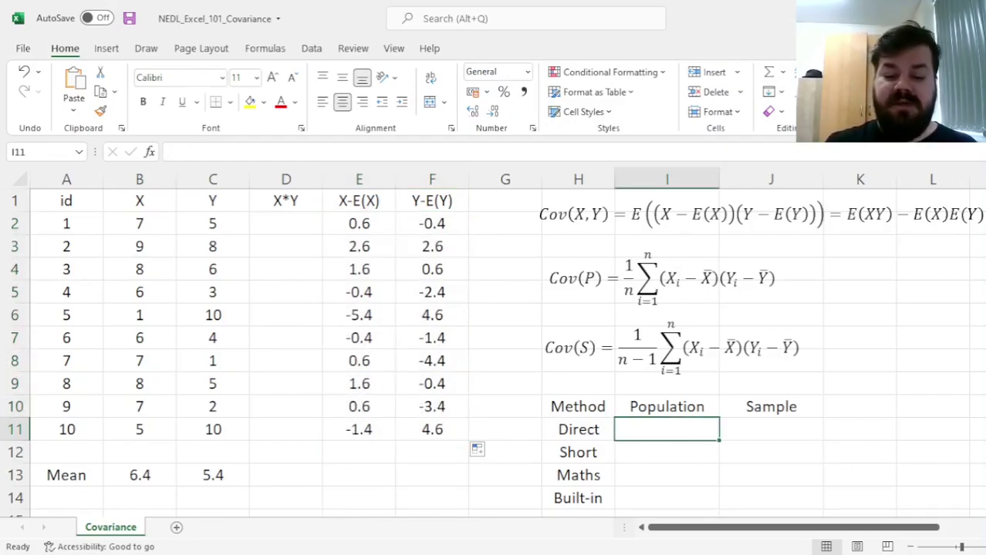
type("=SUMPRODU")
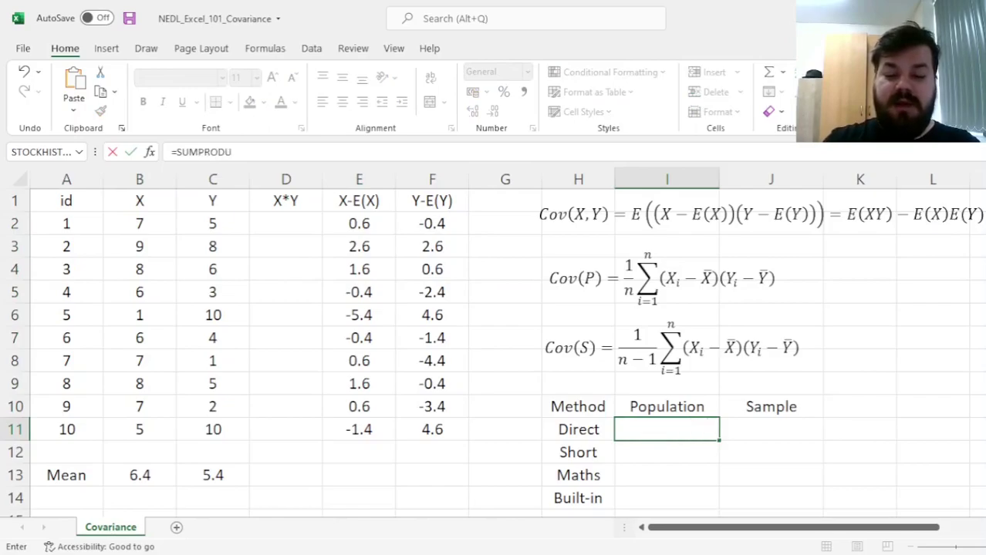
type("CT(")
left_click_drag(359, 223, 367, 432)
type(",")
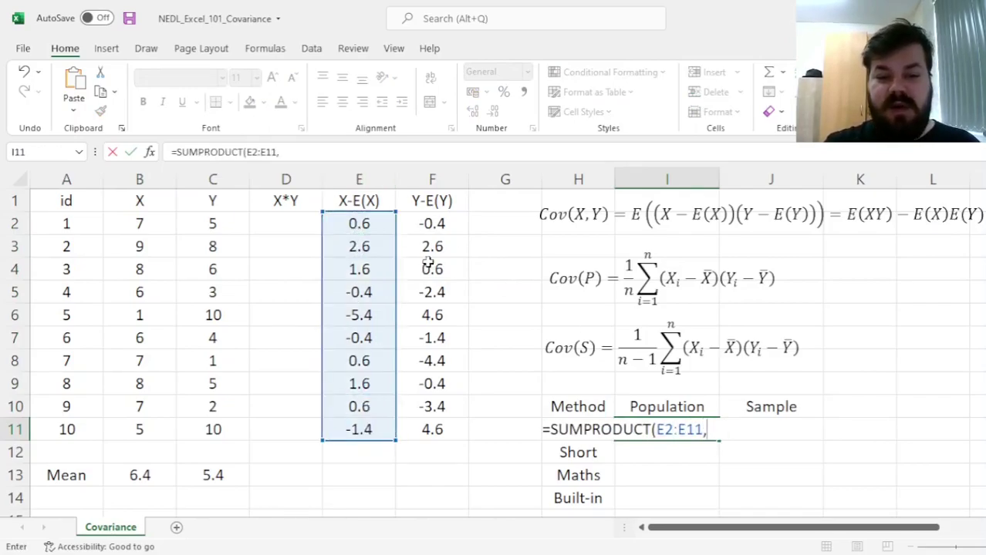
left_click_drag(428, 225, 442, 429)
type(")/")
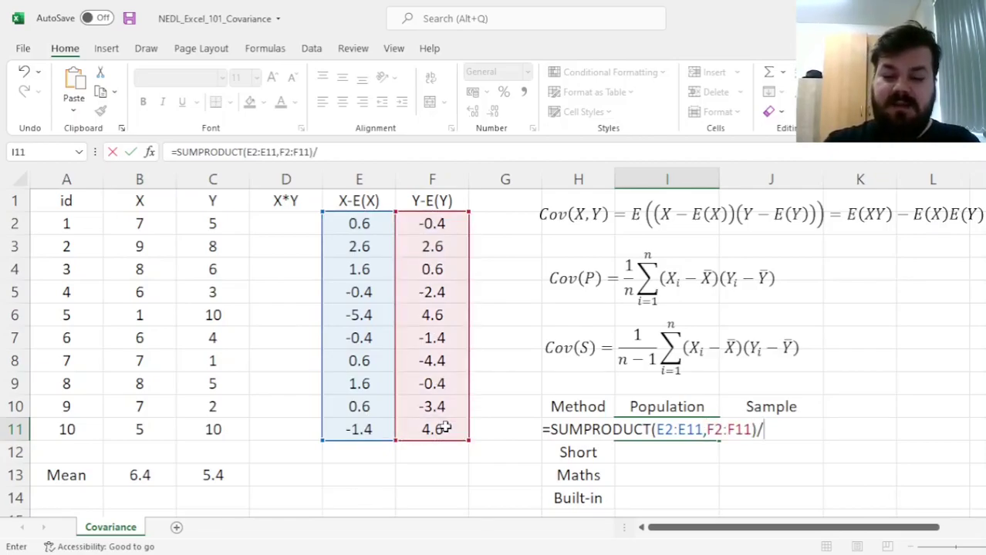
type("10")
key("ctrl+Return")
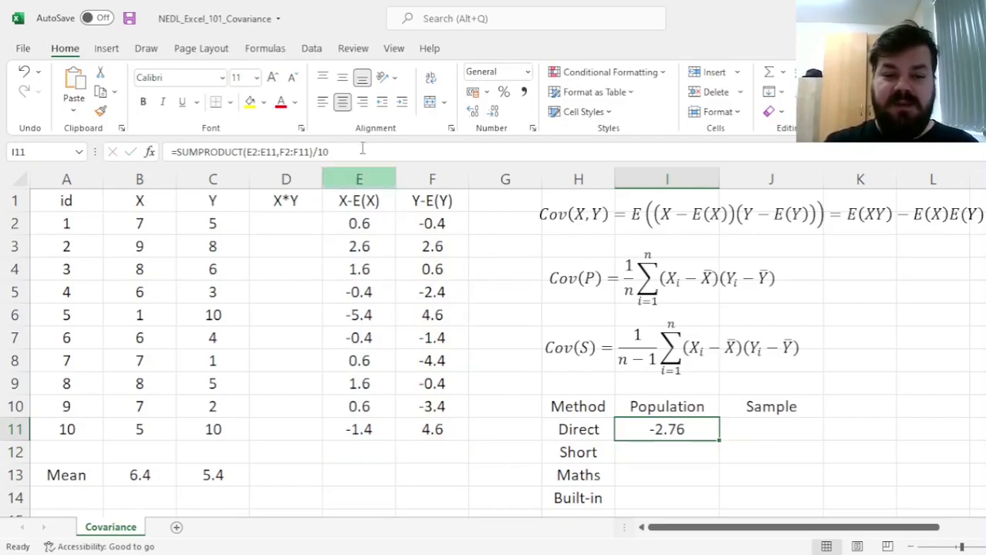
double_click(698, 429)
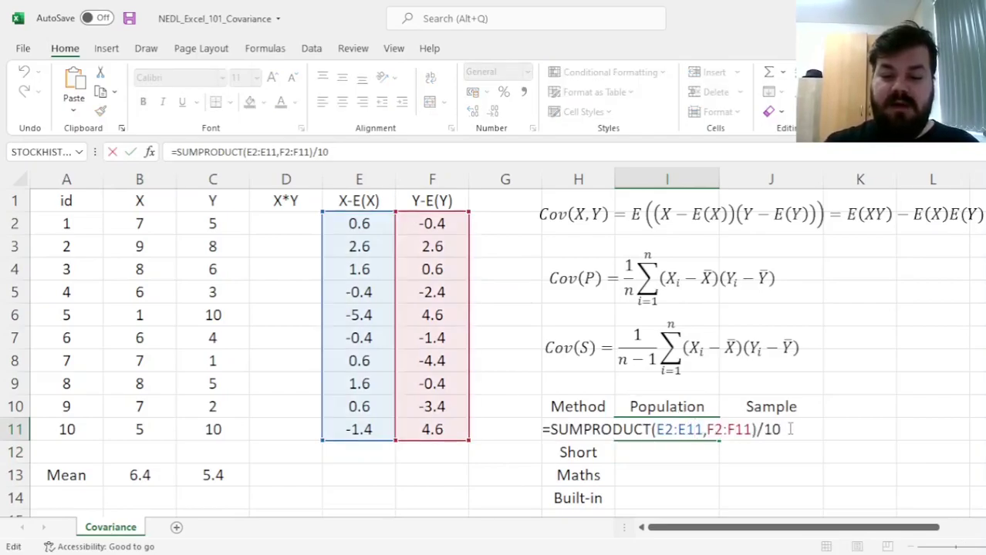
key("ctrl+Return")
Step: Put the same formula in J11 divided by (10-1), giving -3.07, and compare it with I11
left_click(752, 429)
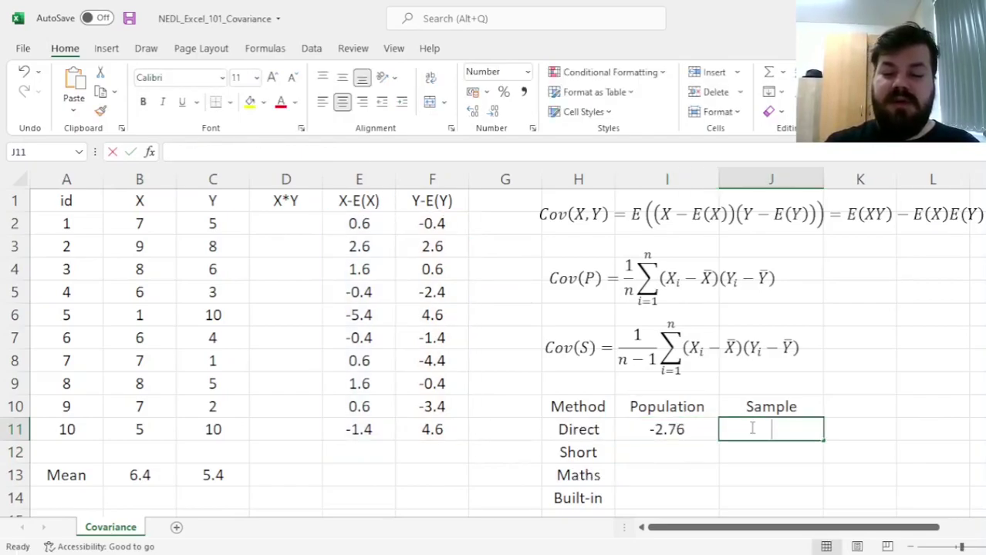
type("=SUMPRODUCT(E2:E11,F2:F11)/10")
key("BackSpace")
key("BackSpace")
type("(")
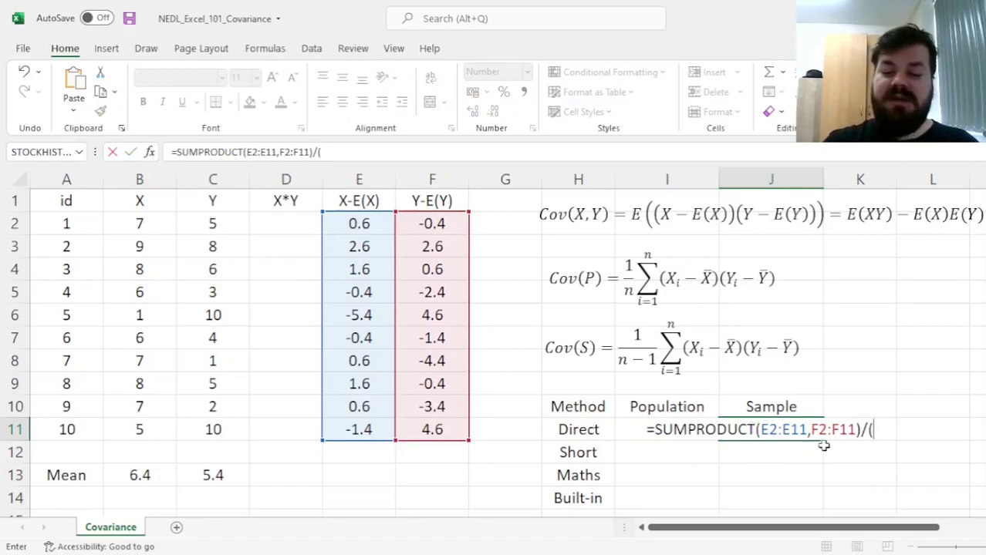
type("10-1)")
key("ctrl+Return")
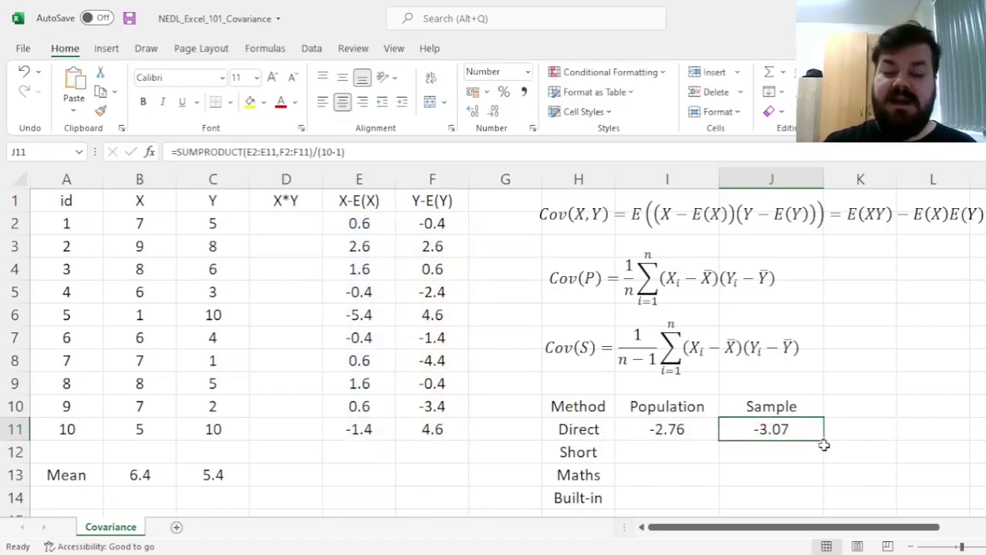
key("Left")
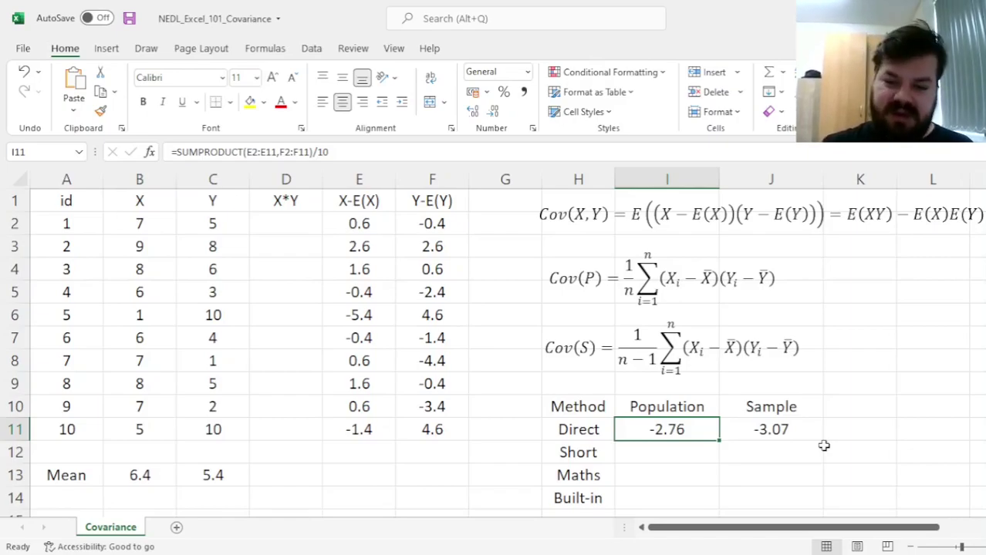
key("Right")
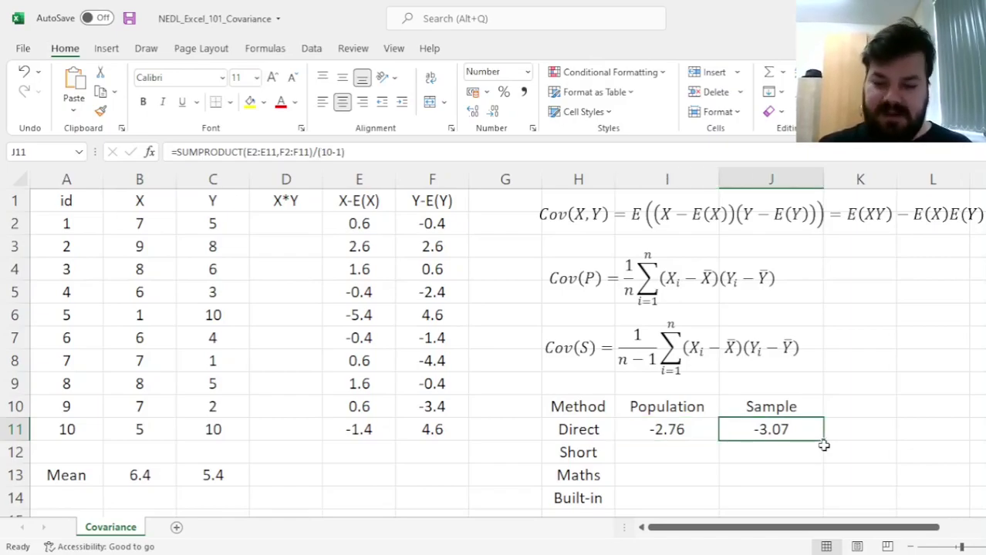
key("Left")
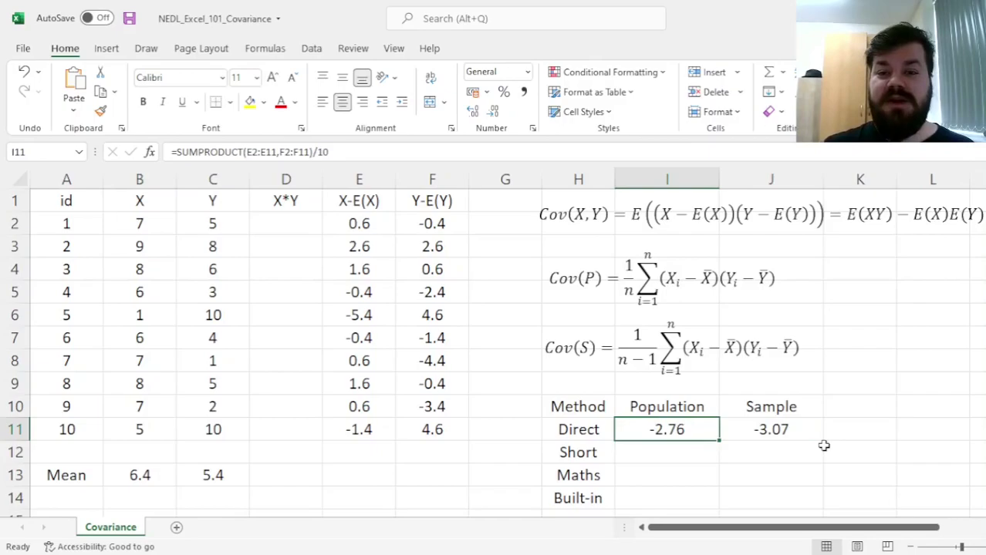
key("Right")
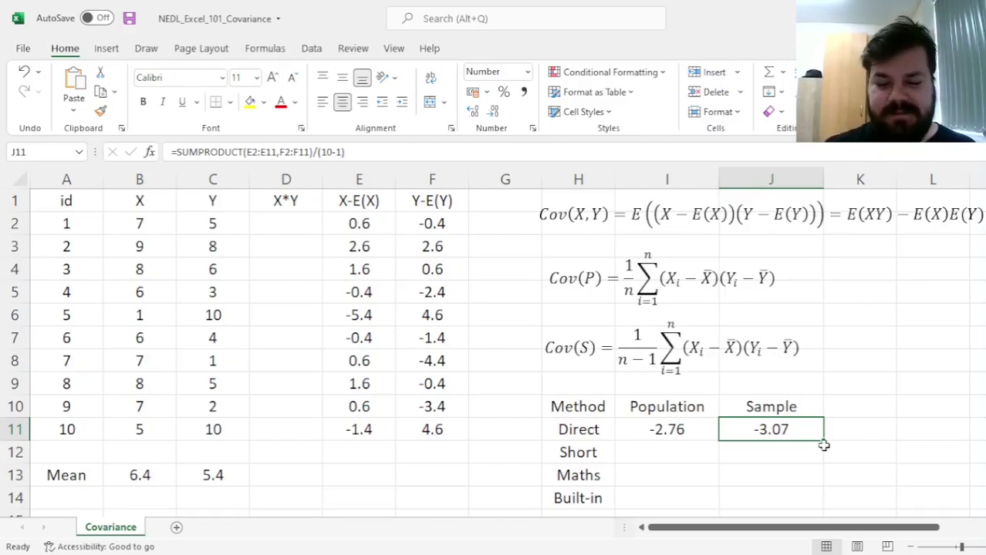
key("Left")
key("Down")
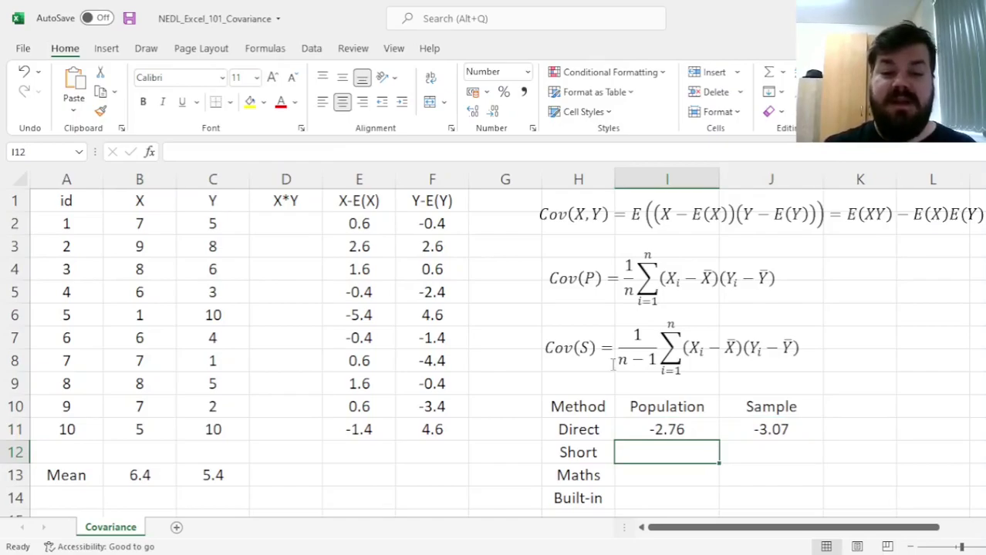
Step: Enter =SUM((B2:B11-B13)*(C2:C11-C13))/10 in I12, giving the short population covariance -2.76
left_click_drag(358, 203, 430, 419)
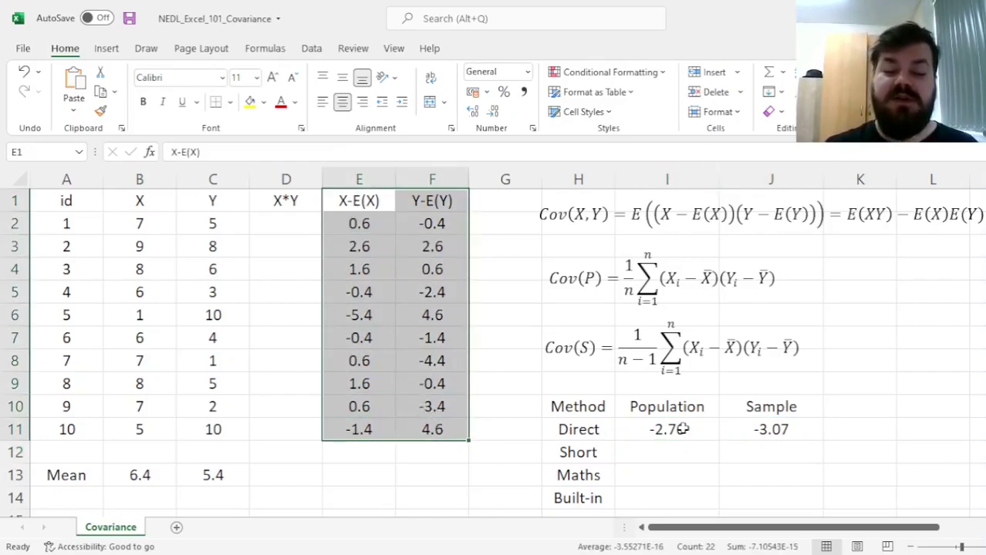
left_click(680, 450)
type("=")
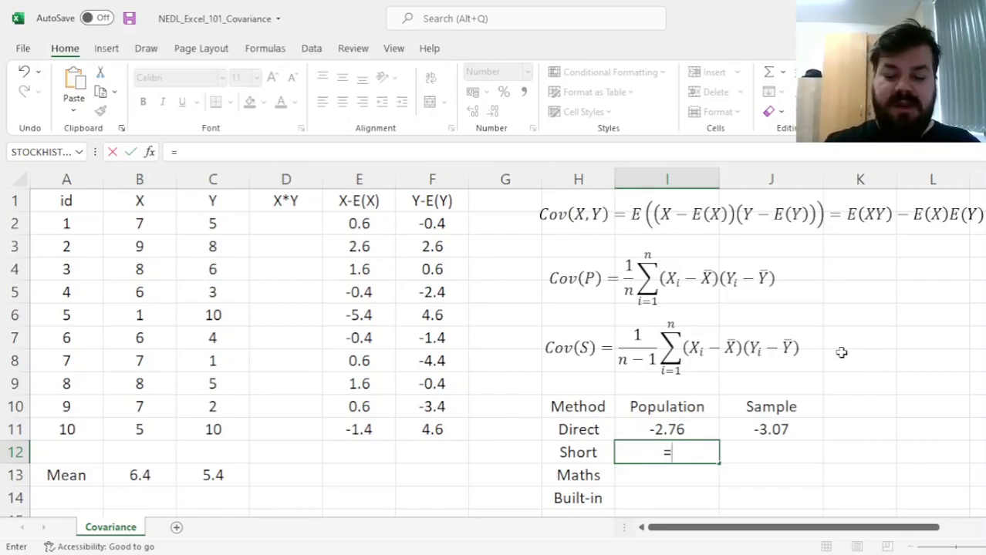
type("SUM((")
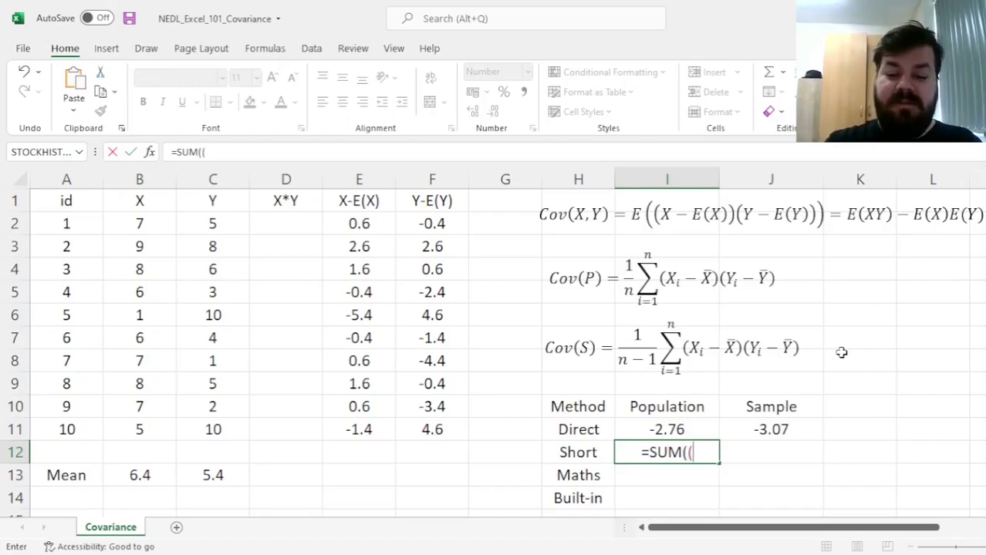
left_click_drag(146, 220, 162, 438)
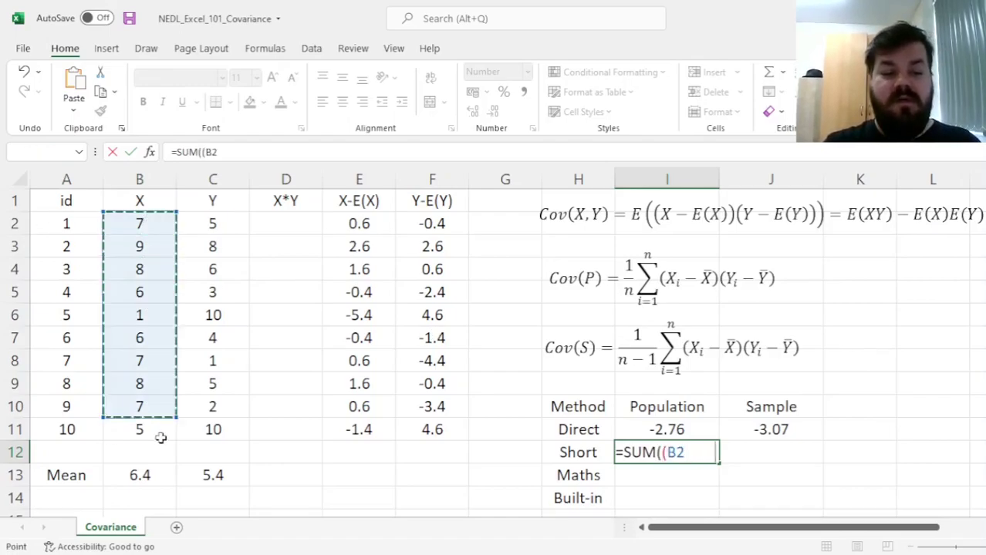
type("-")
left_click(133, 474)
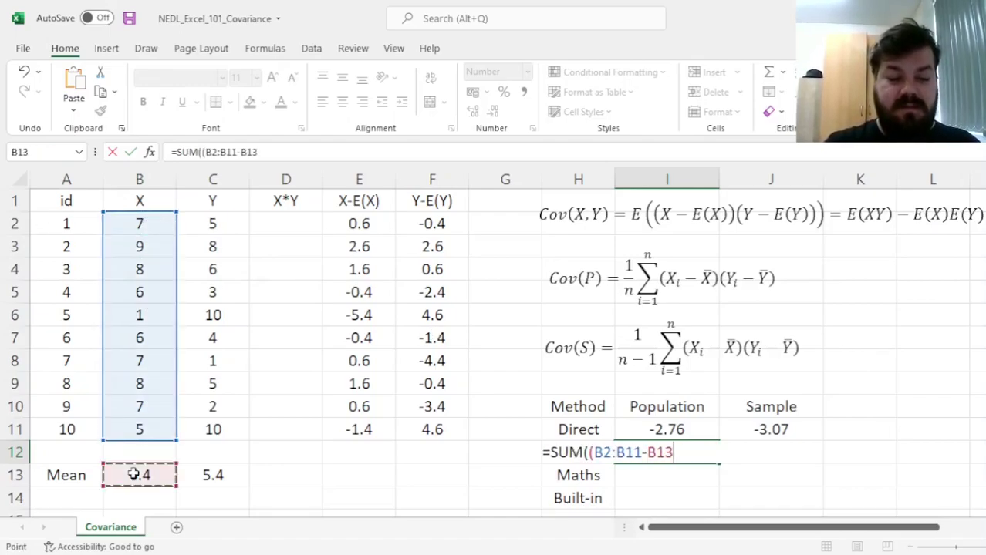
type(")*(")
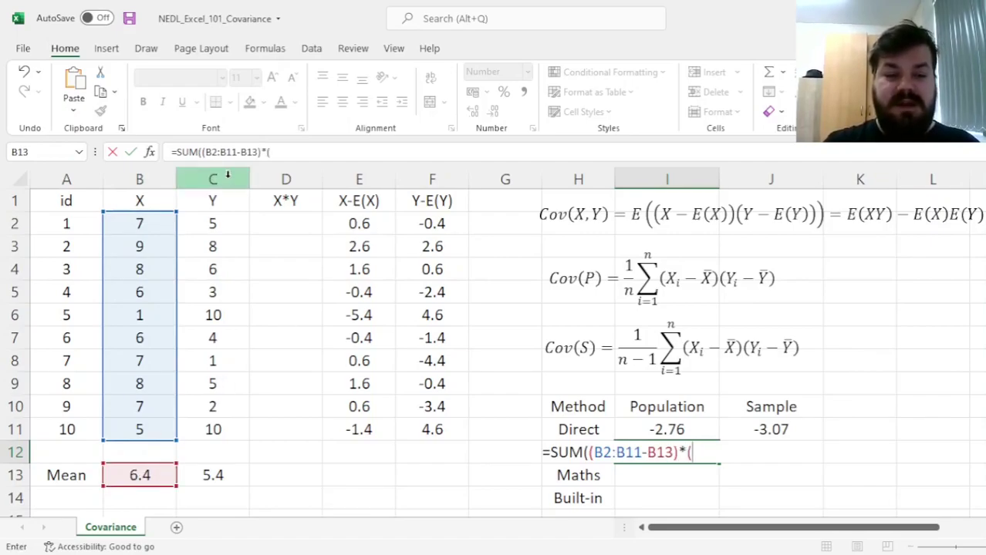
left_click_drag(217, 227, 236, 429)
type("-")
left_click(233, 473)
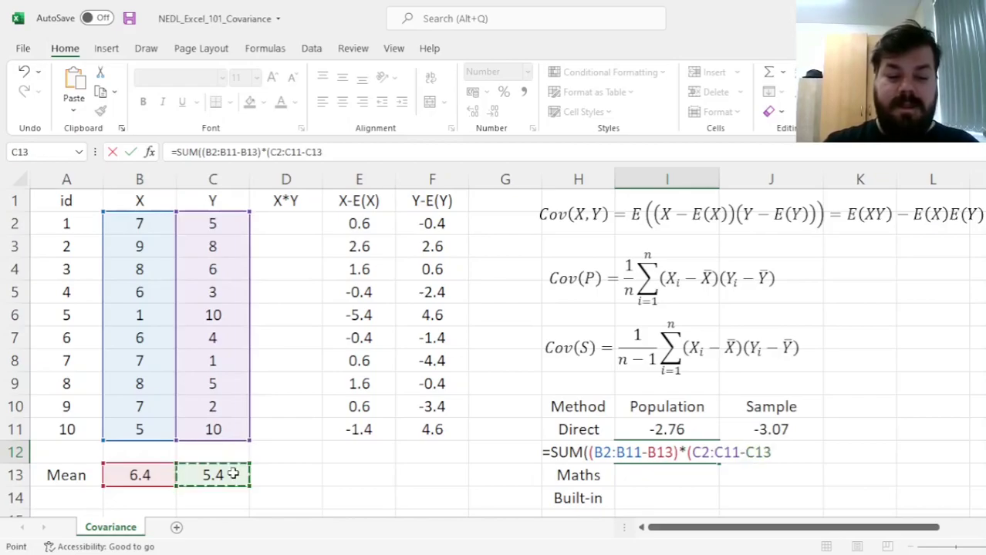
type("))")
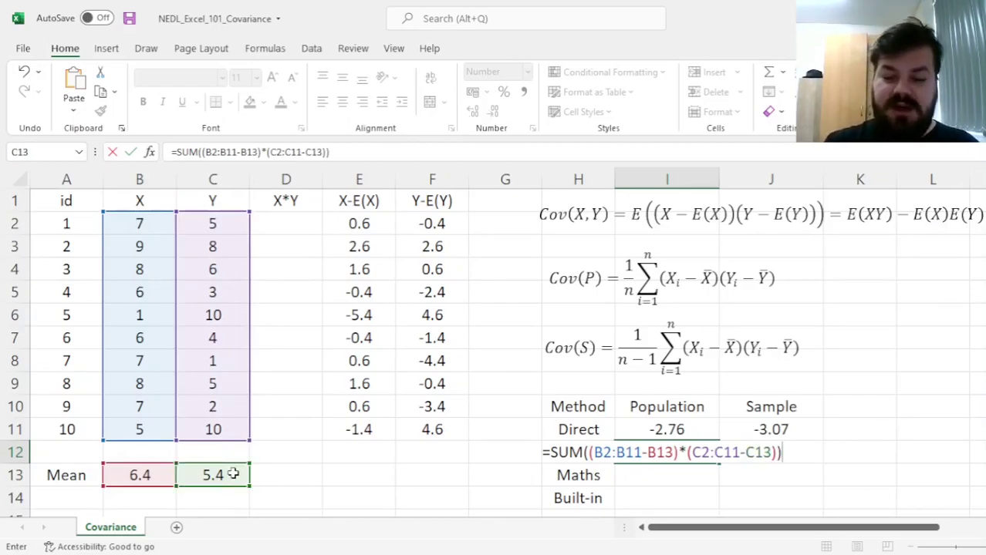
type("/10")
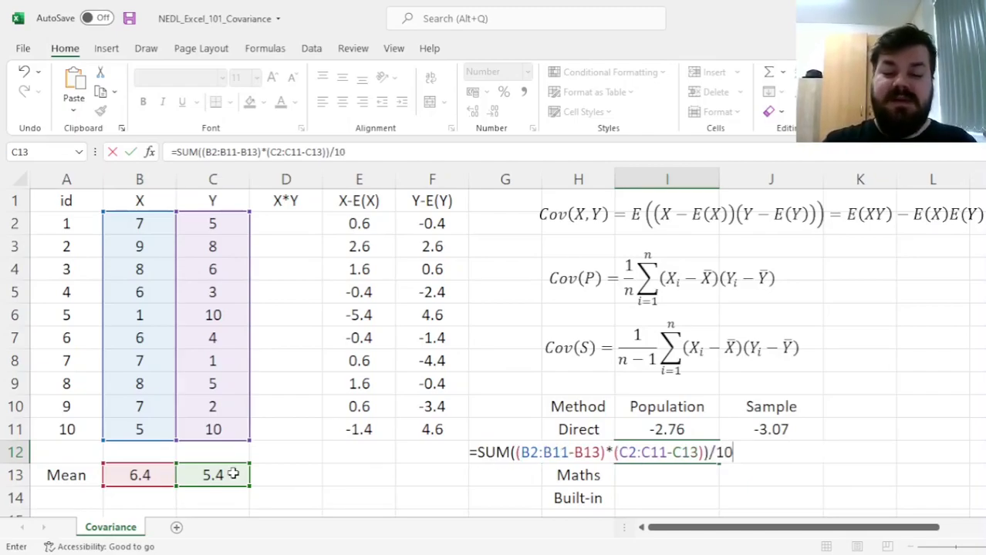
key("Return")
Step: Copy the I12 formula into J12 with divisor (10-1), giving -3.07
key("Up")
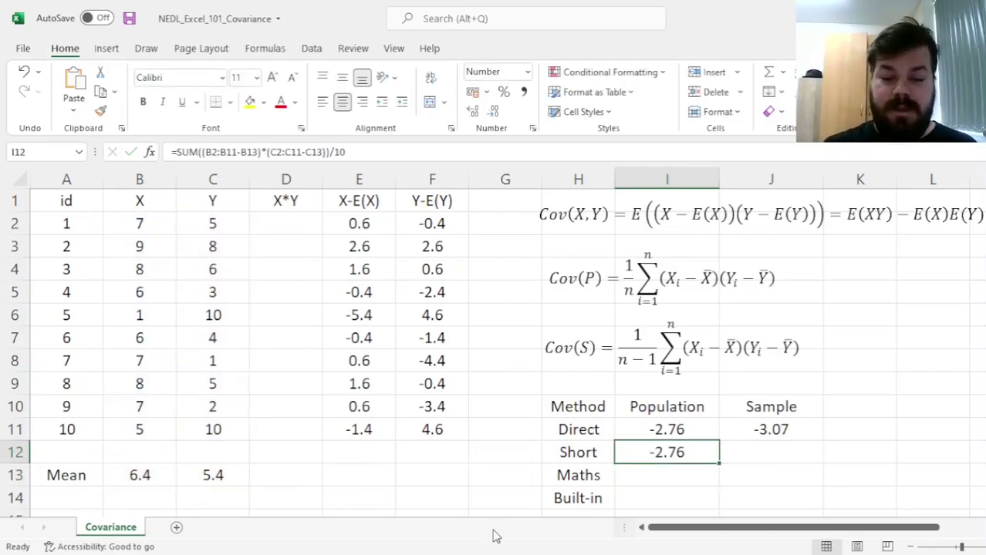
double_click(679, 453)
left_click_drag(774, 453, 505, 455)
key("ctrl+c")
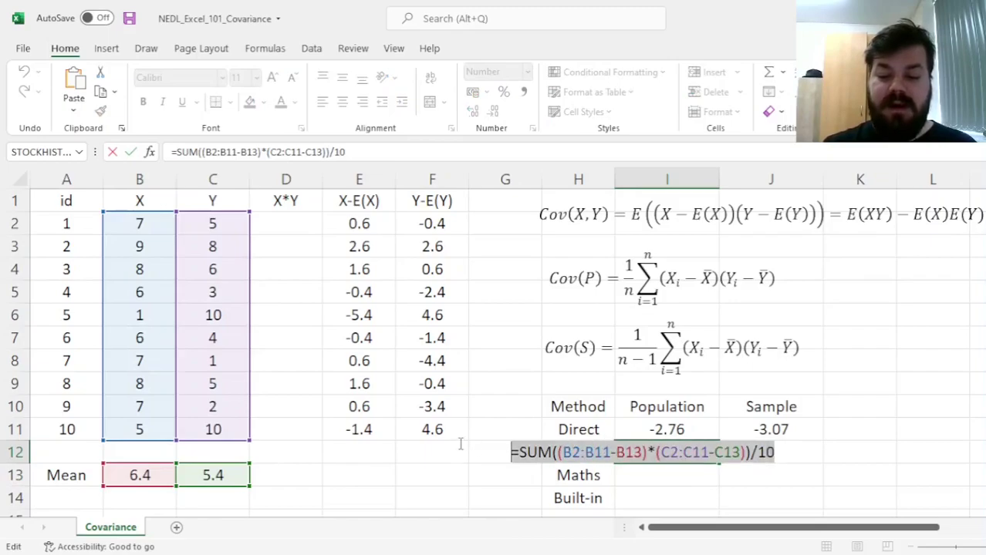
key("Tab")
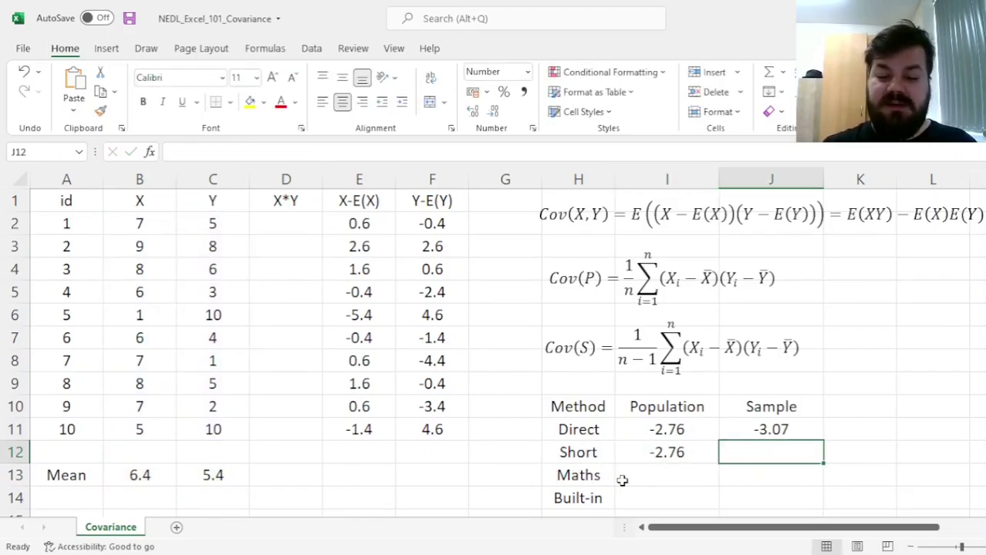
double_click(750, 455)
key("ctrl+v")
key("BackSpace")
key("BackSpace")
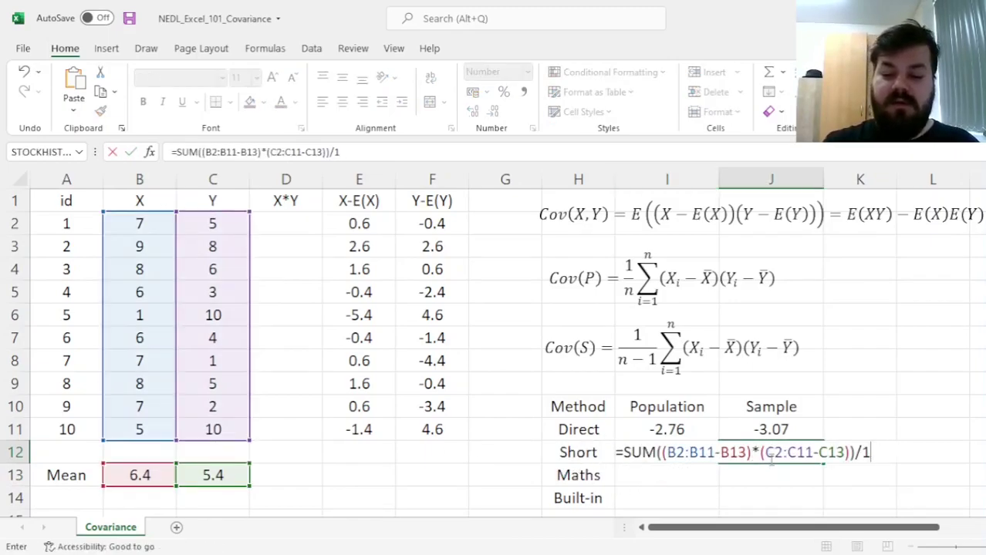
type("(10-1)")
key("ctrl+Return")
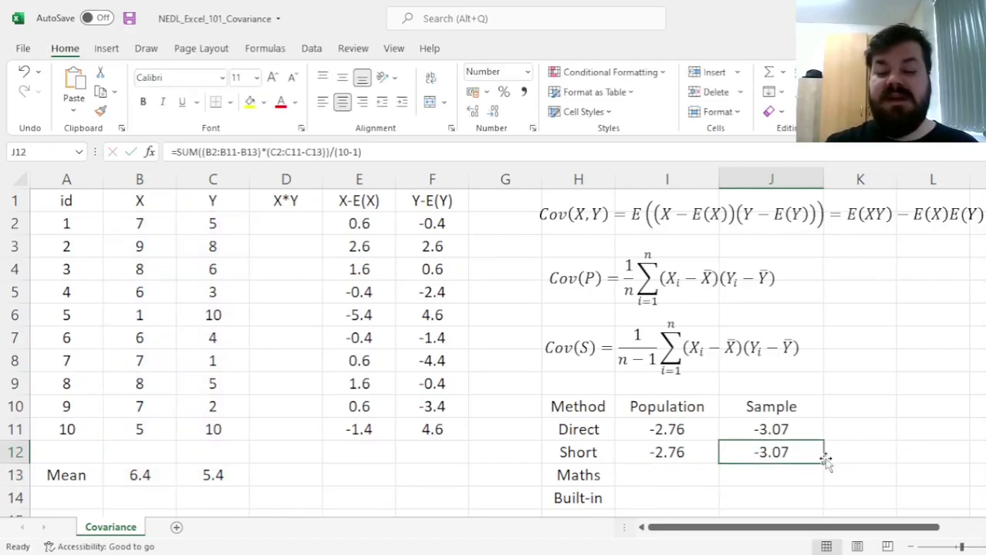
left_click(667, 478)
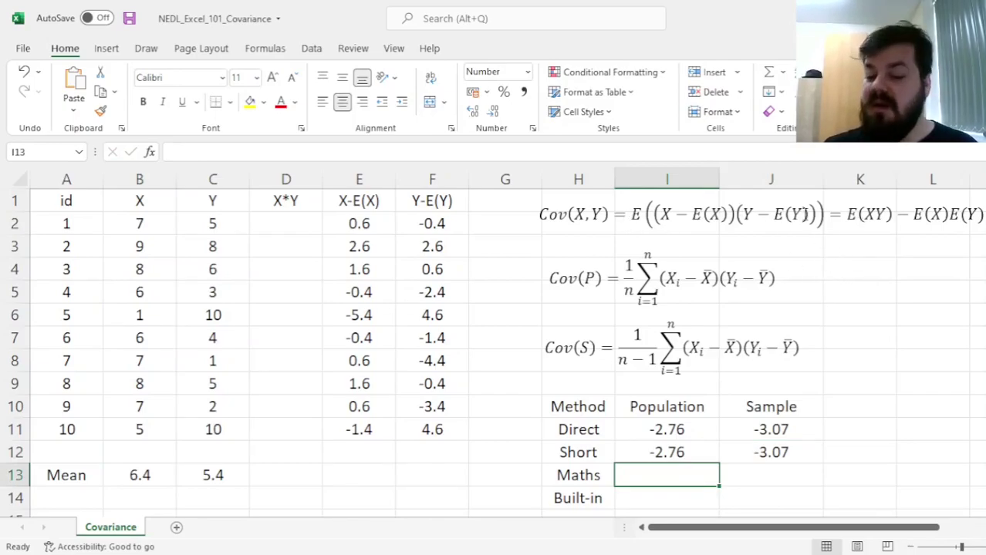
left_click(623, 208)
left_click_drag(623, 208, 782, 215)
left_click(783, 215)
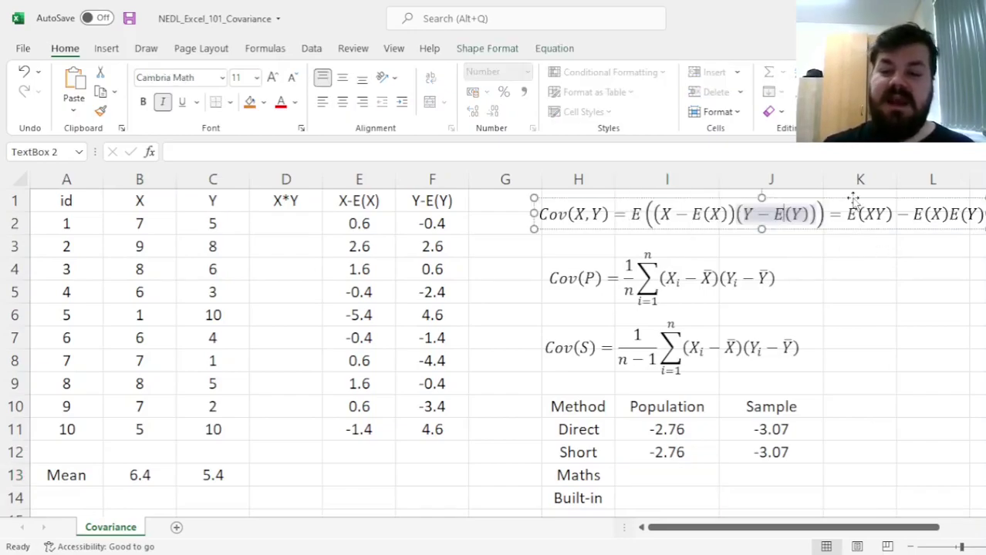
left_click_drag(847, 212, 975, 208)
left_click(866, 293)
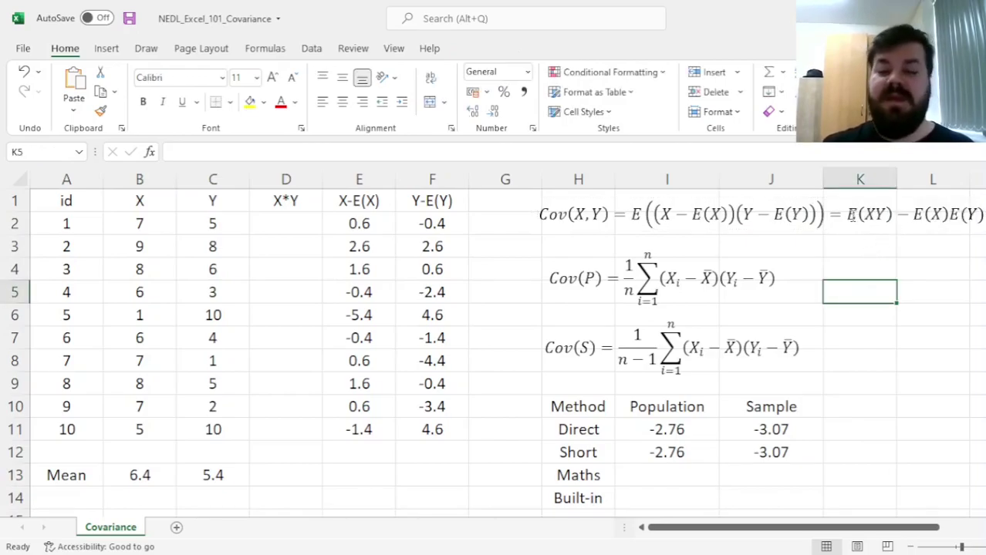
left_click_drag(864, 215, 878, 218)
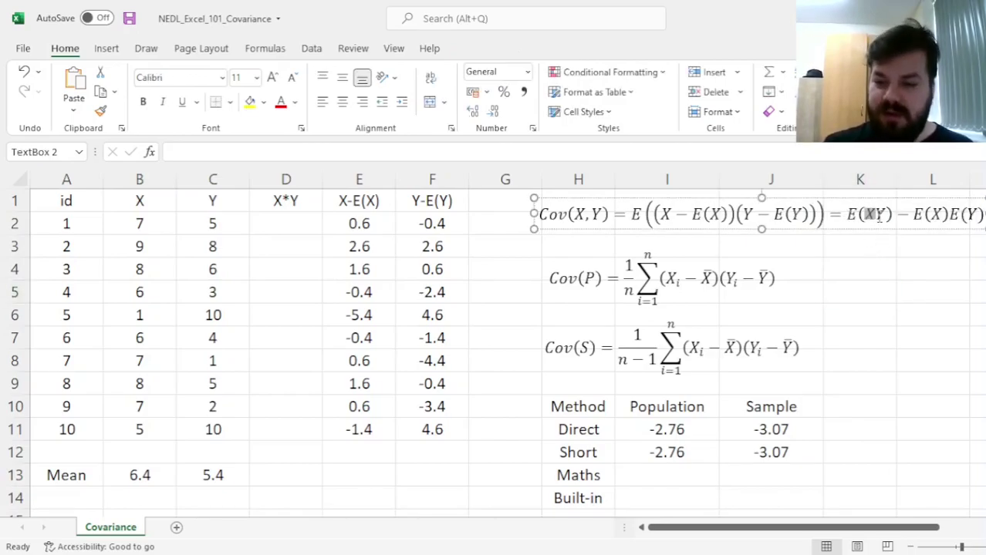
left_click(879, 218)
left_click(937, 218)
key("End")
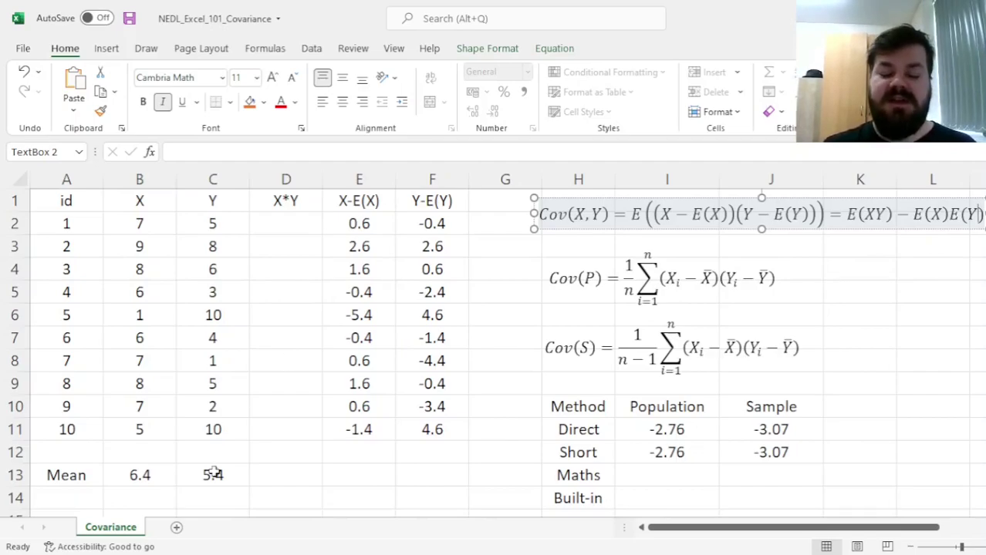
Step: Fill D2:D11 with the X*Y product formula, giving 35 in D2
left_click(285, 220)
type("=")
key("Left")
key("Left")
type("*")
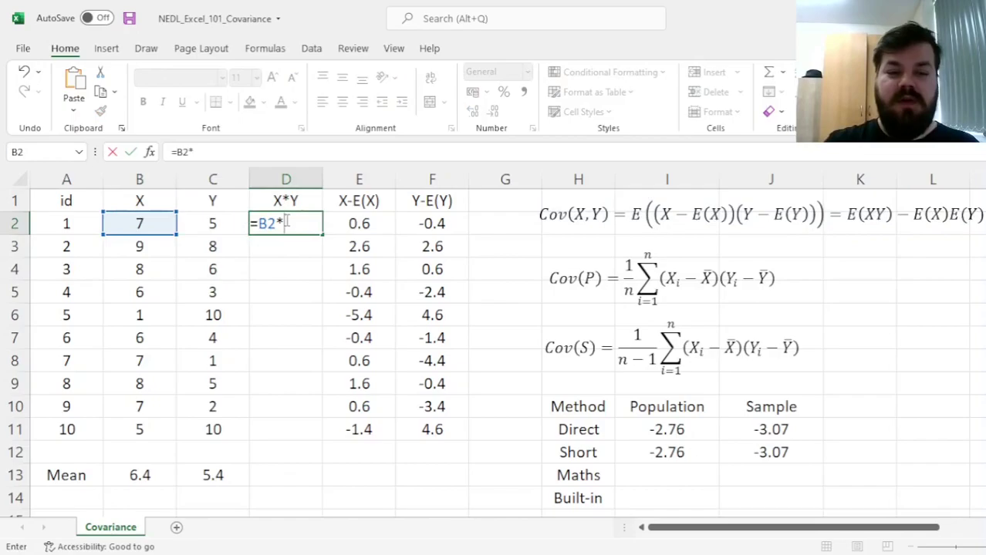
key("Left")
key("ctrl+Return")
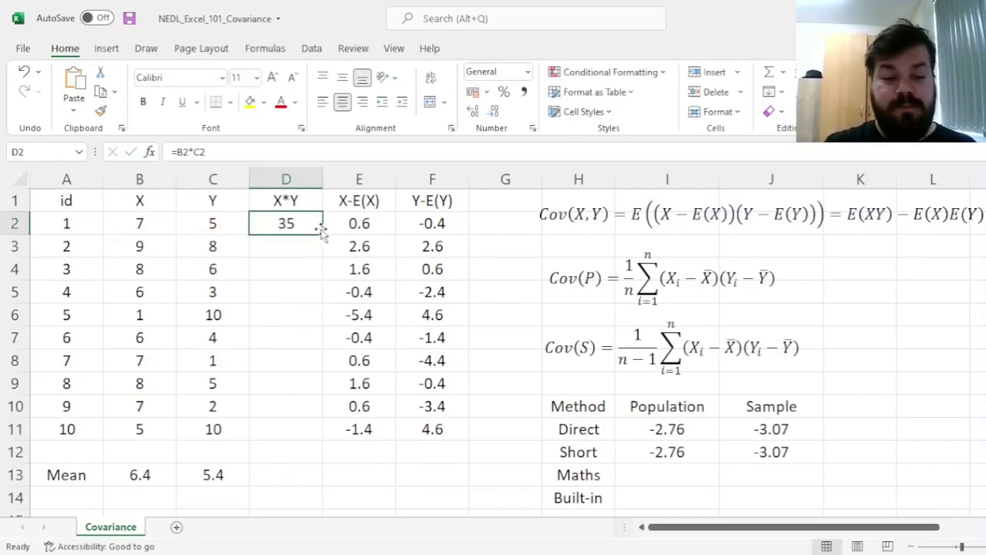
double_click(322, 232)
Step: Copy the mean formula from C13 into D13 for an X*Y mean of 31.8
left_click(219, 472)
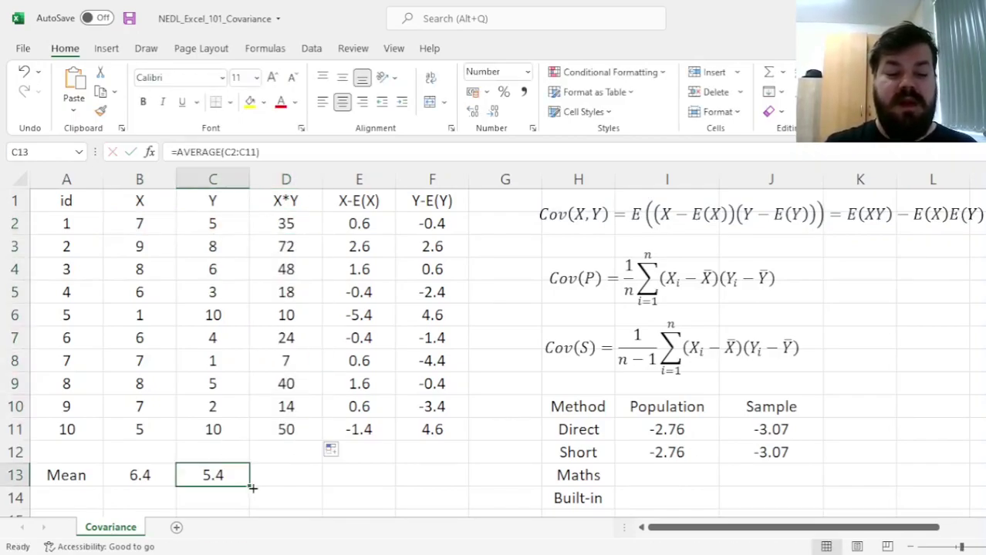
left_click_drag(251, 488, 322, 486)
key("F2")
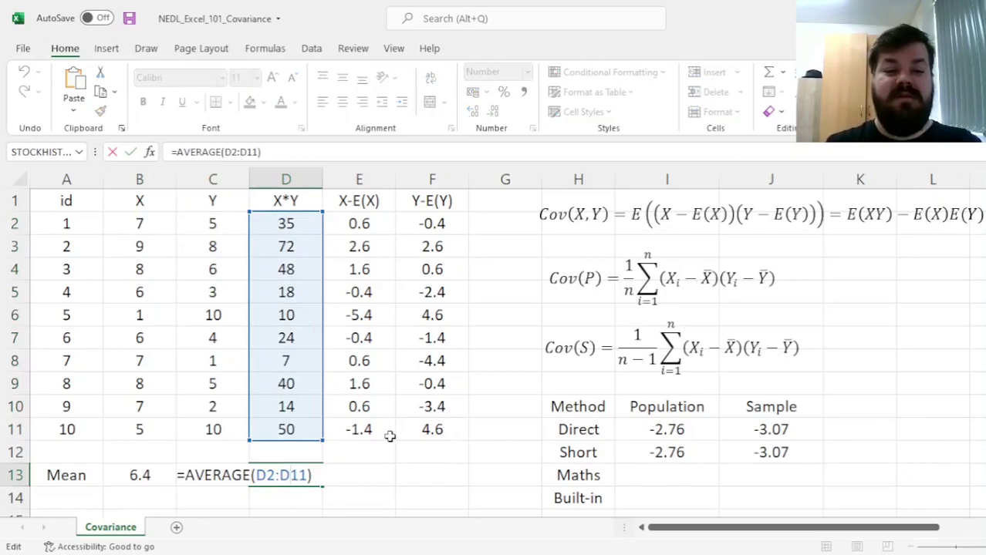
key("ctrl+Return")
Step: Enter =D13 - C13*B13 in I13 for the Maths population covariance -2.76 and copy its text
left_click(678, 478)
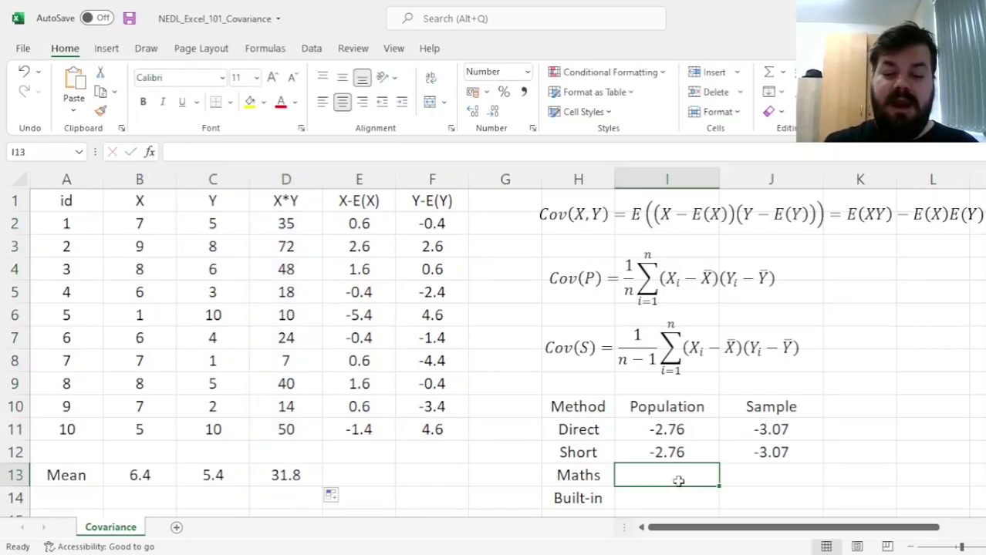
type("=")
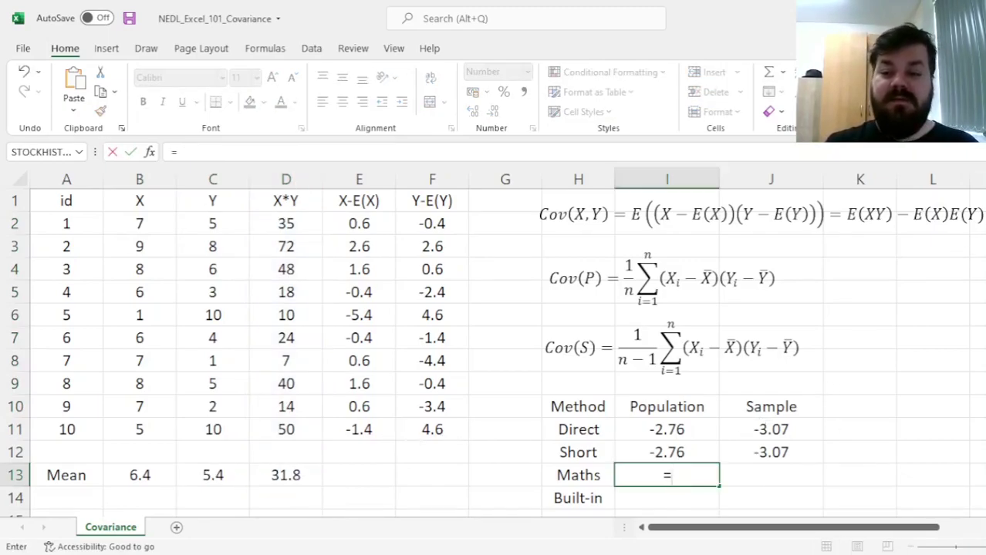
left_click(281, 475)
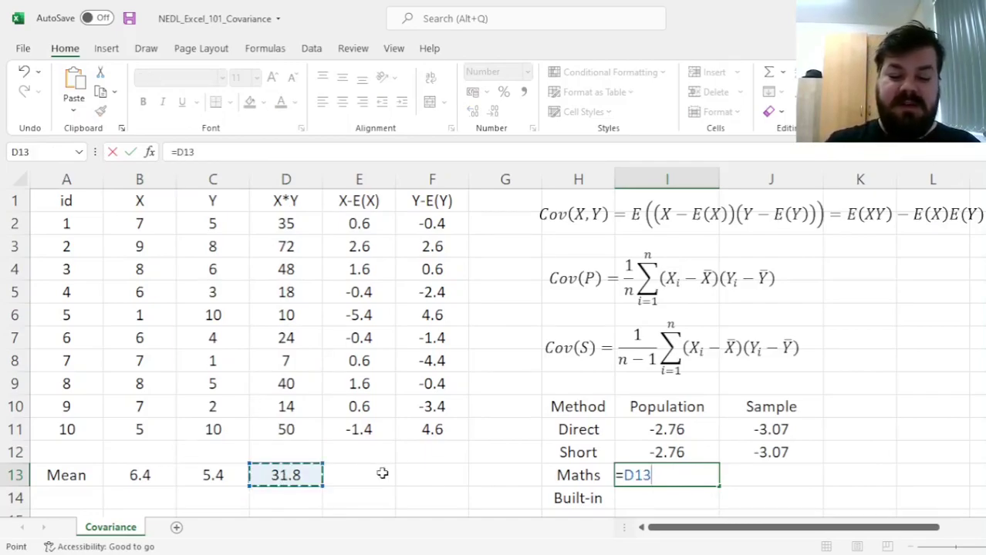
type("-")
key("Left")
key("Left")
key("Left")
key("Left")
key("Left")
key("Left")
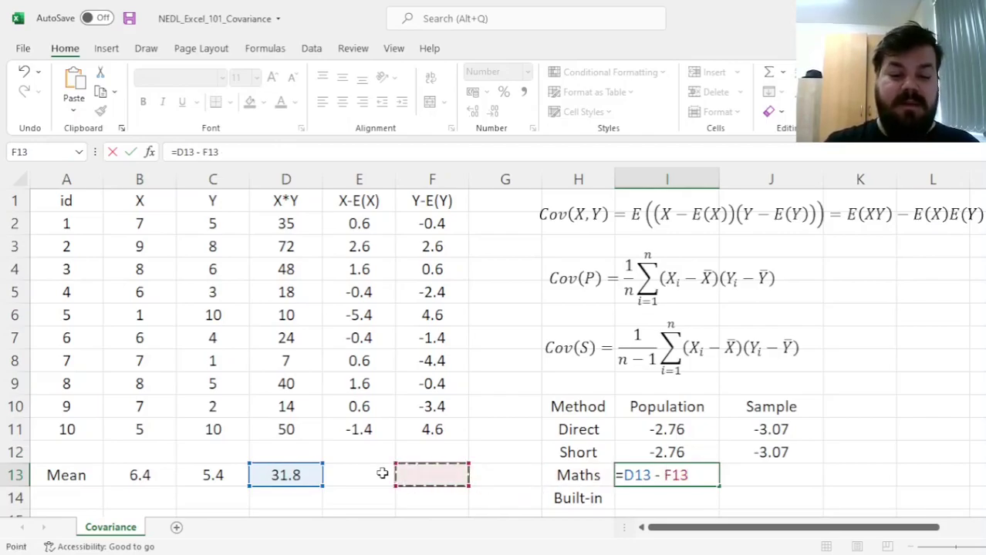
type("*")
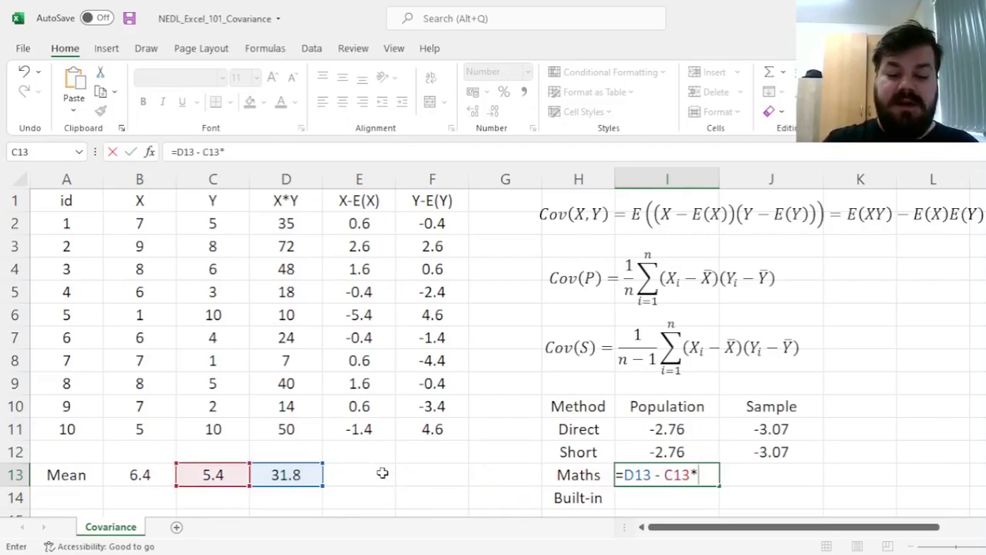
left_click(133, 472)
key("Return")
key("Up")
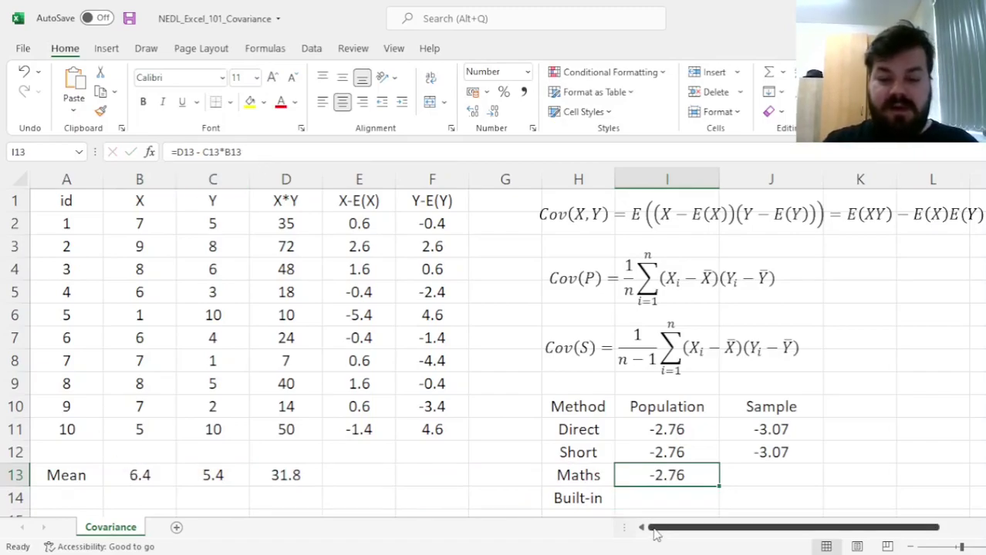
double_click(684, 470)
left_click_drag(686, 470, 536, 469)
key("ctrl+c")
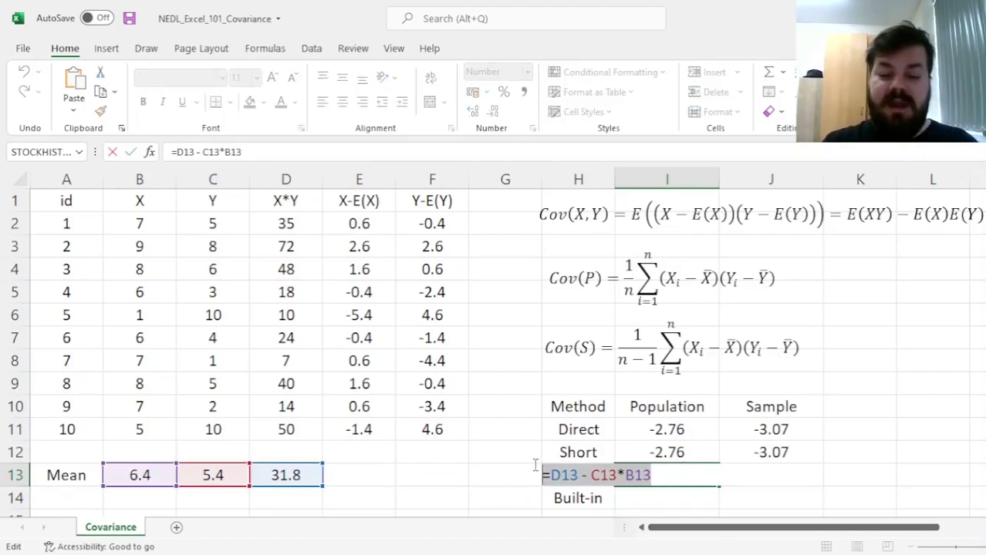
Step: Enter =(D13 - C13*B13)*(10/(10-1)) in J13, giving the Maths sample covariance -3.07
key("Tab")
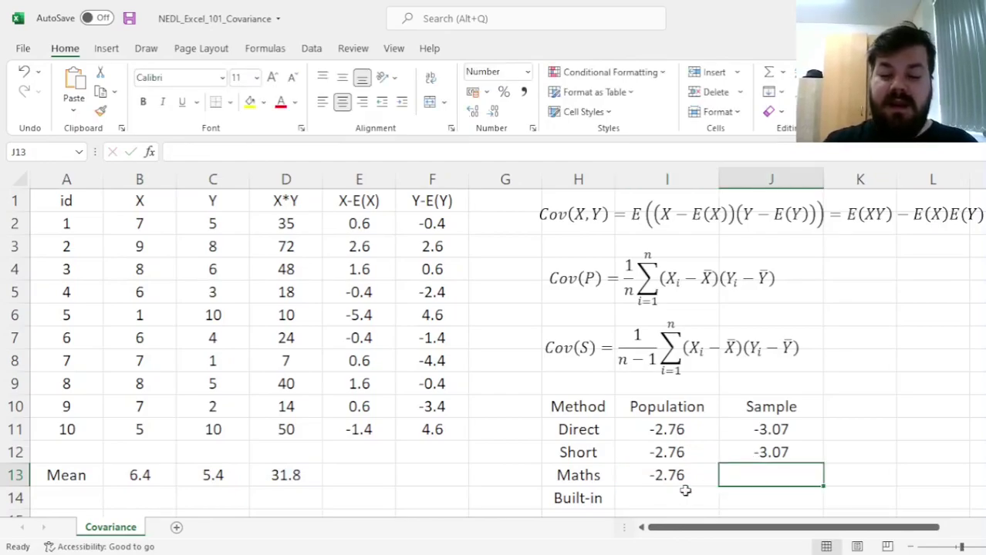
double_click(751, 475)
key("ctrl+v")
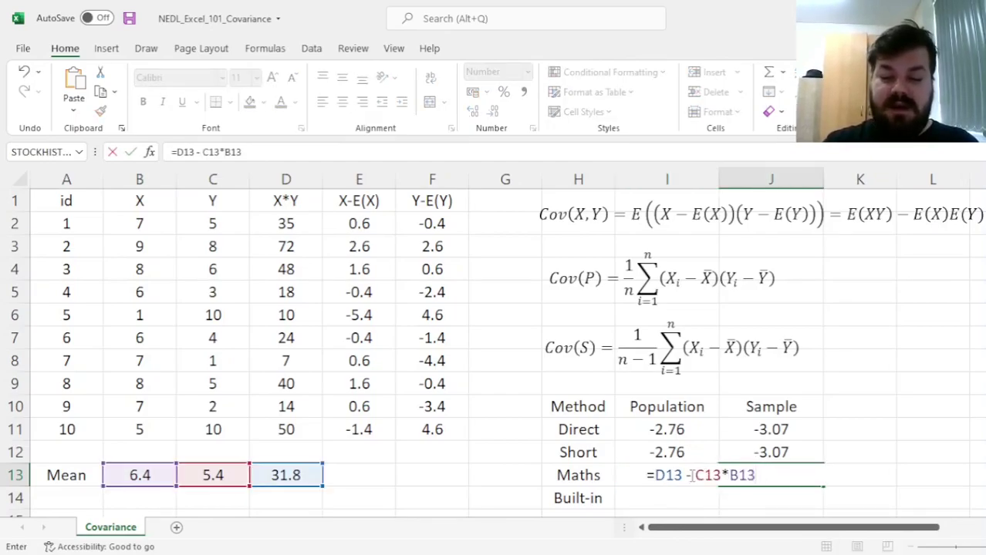
type("(")
key("Right")
key("Right")
key("Right")
key("Right")
key("Right")
key("Right")
key("Right")
key("Right")
key("Right")
key("Right")
key("Right")
key("Right")
key("Right")
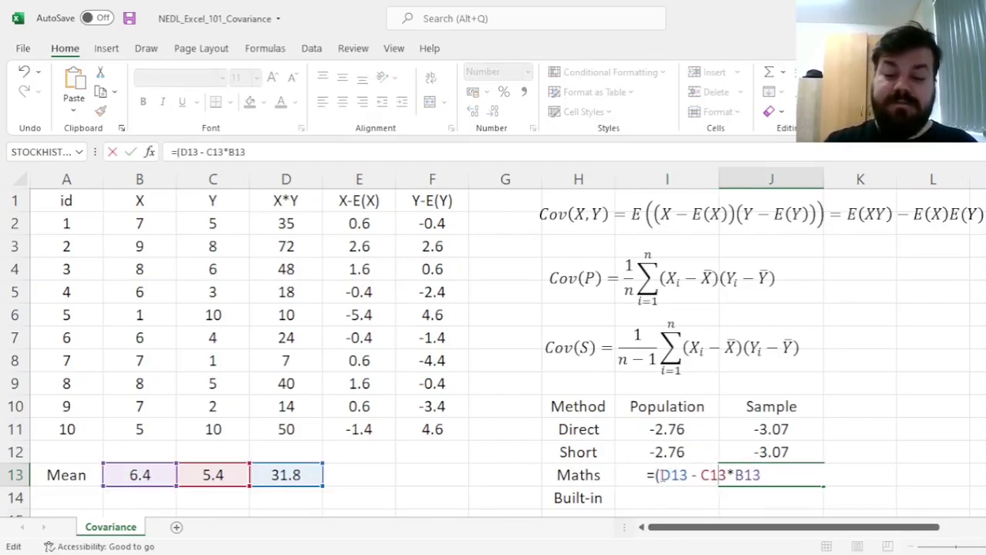
type(")*(")
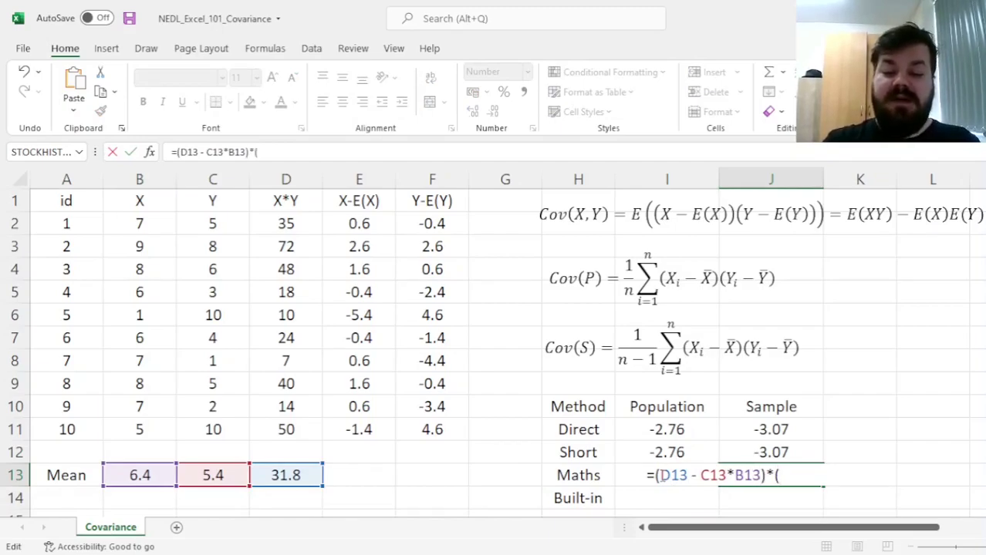
type("10/(")
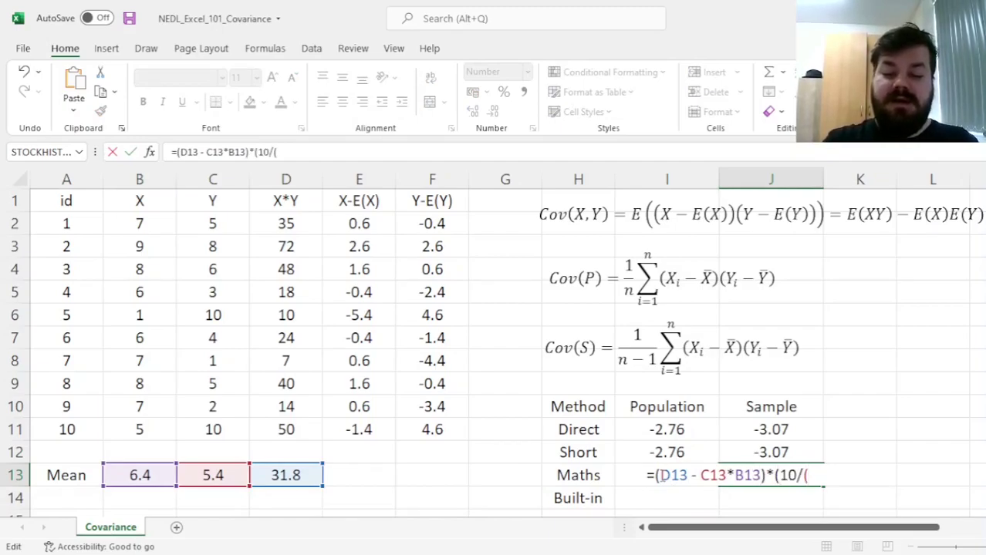
type("10-1))")
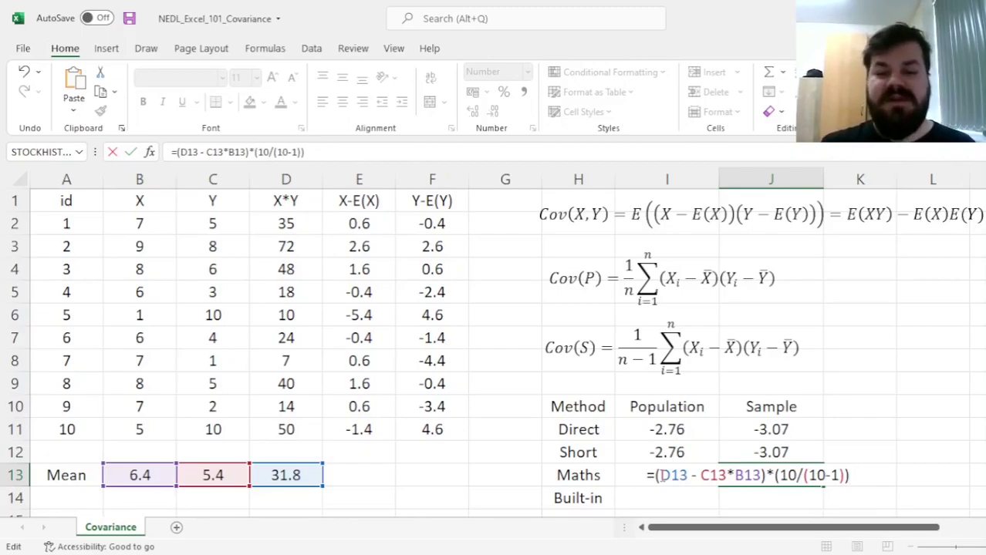
key("ctrl+Return")
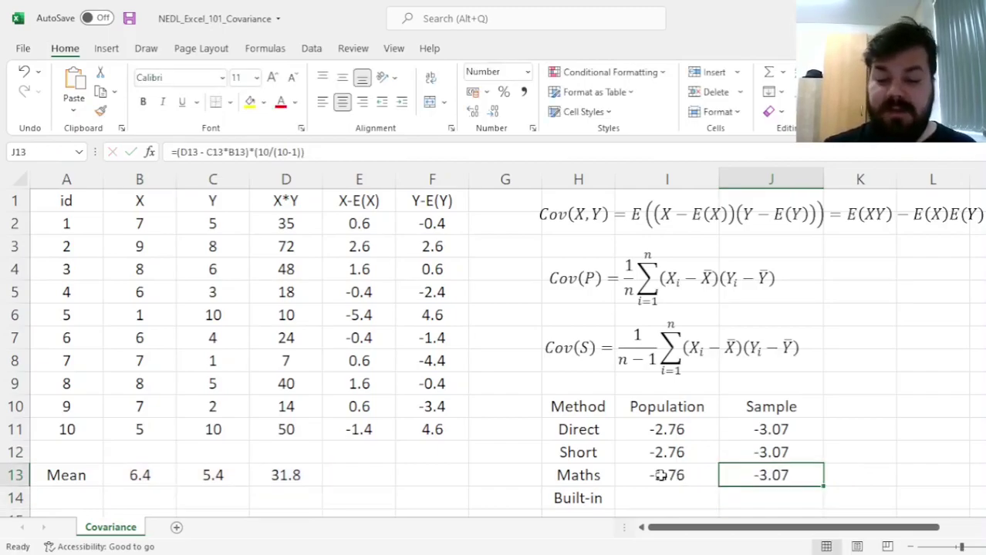
key("Left")
key("Down")
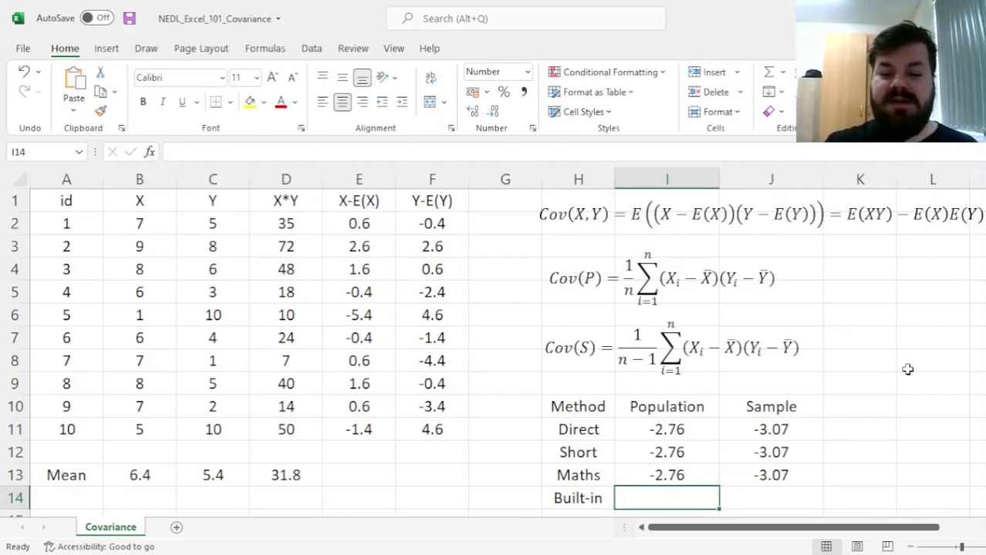
Step: Enter =COVARIANCE.P(B2:B11,C2:C11) in I14, giving -2.76
type("=")
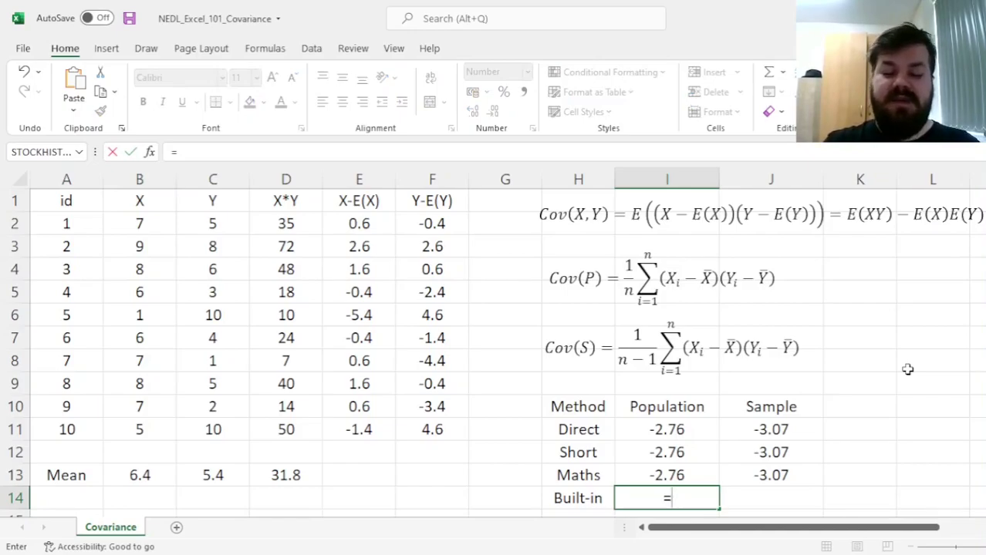
type("COV")
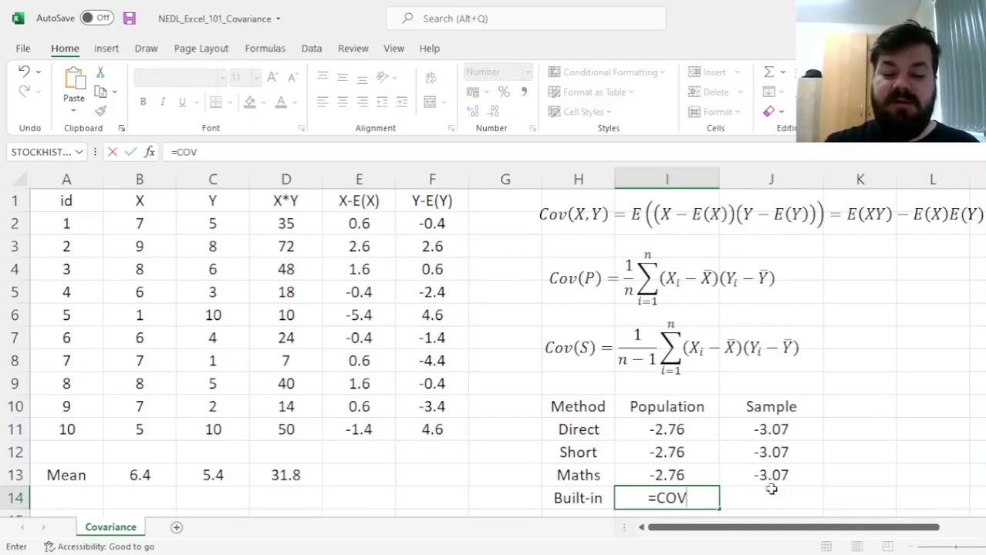
type("ARIANCE.P(")
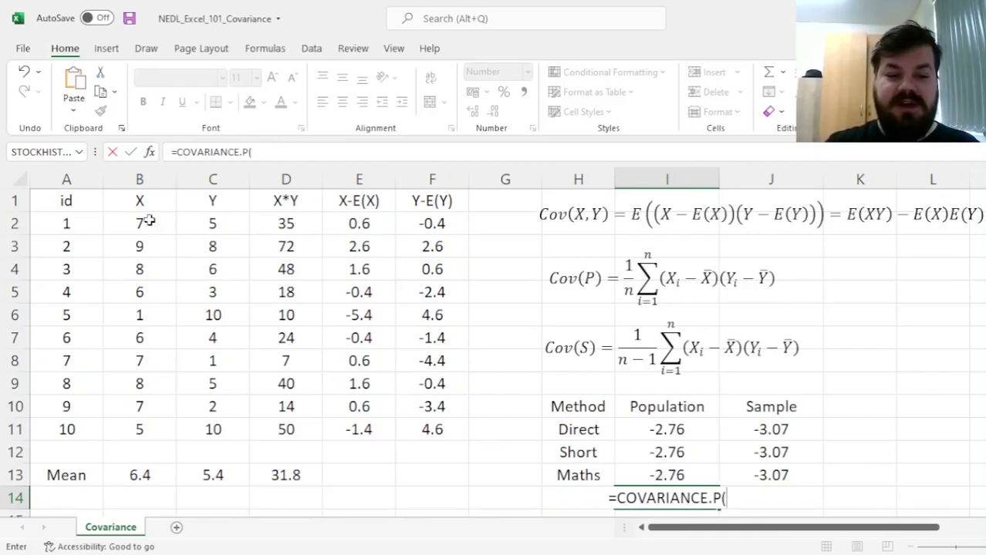
left_click_drag(148, 221, 158, 434)
type(",")
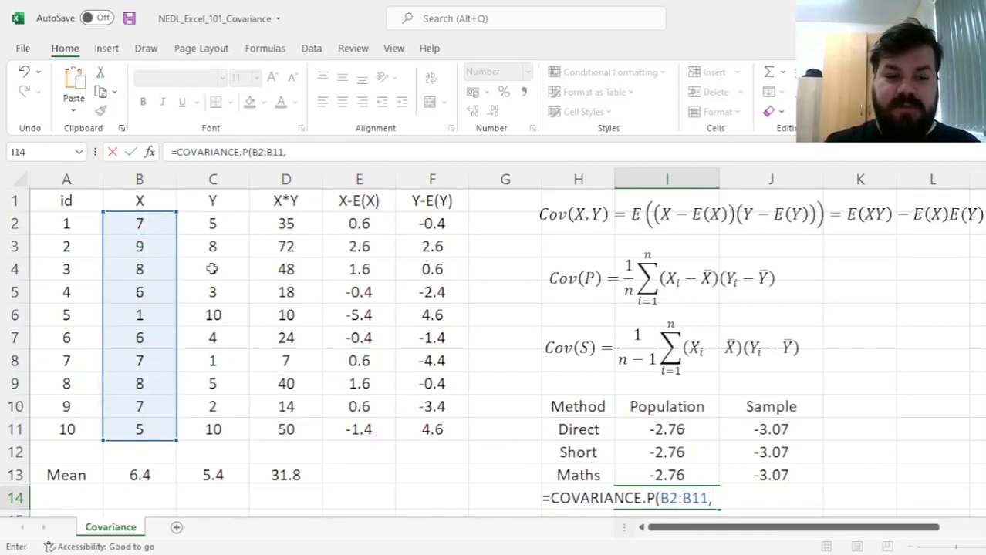
left_click_drag(210, 224, 233, 437)
type(")")
key("Return")
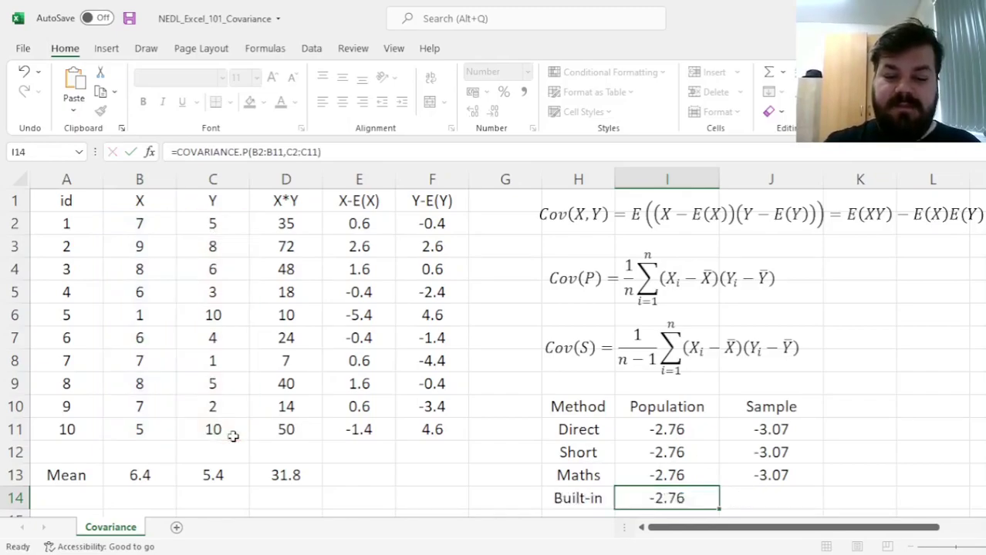
Step: Enter =COVARIANCE.S(B2:B11,C2:C11) in J14, giving -3.07
key("Right")
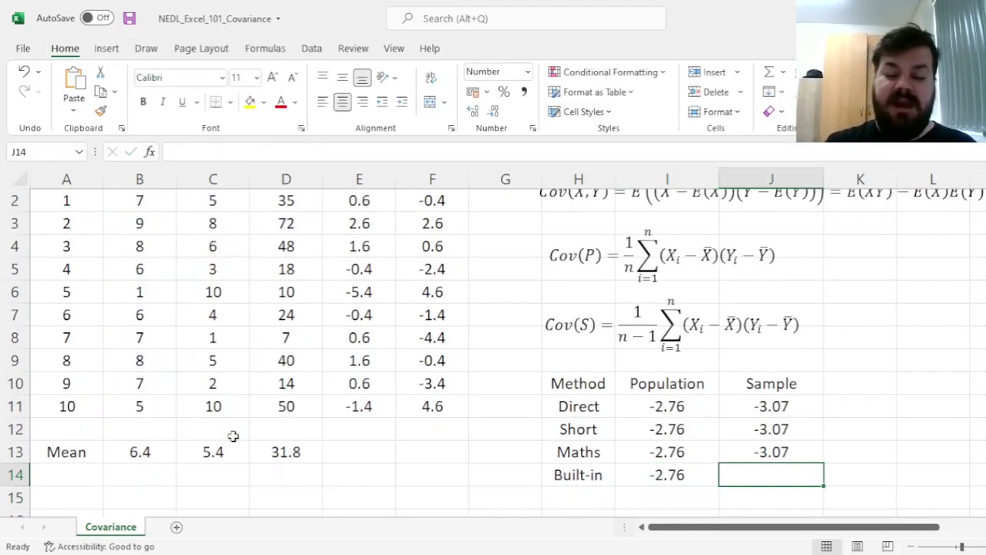
type("=COVARIANC")
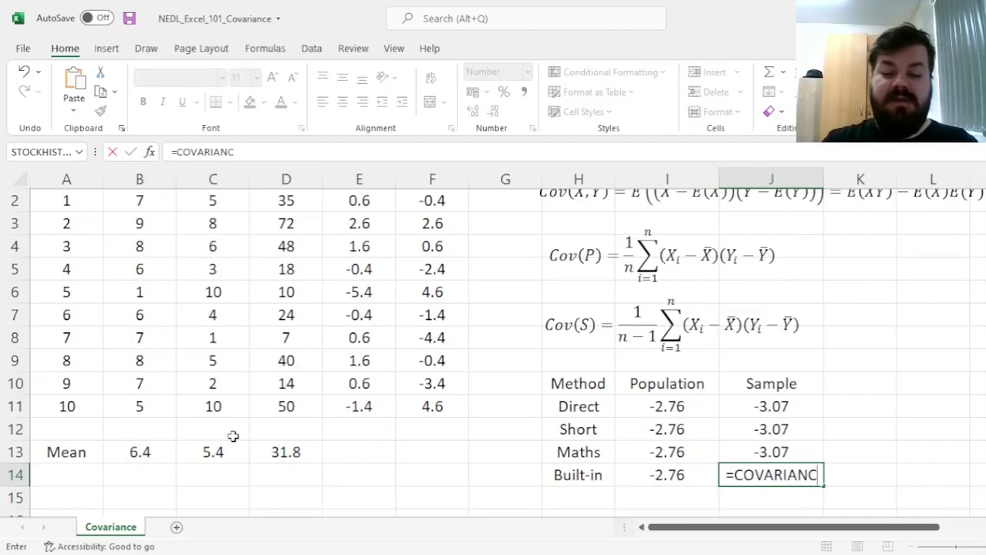
type("E.S(")
scroll(16, 293, "up", 1)
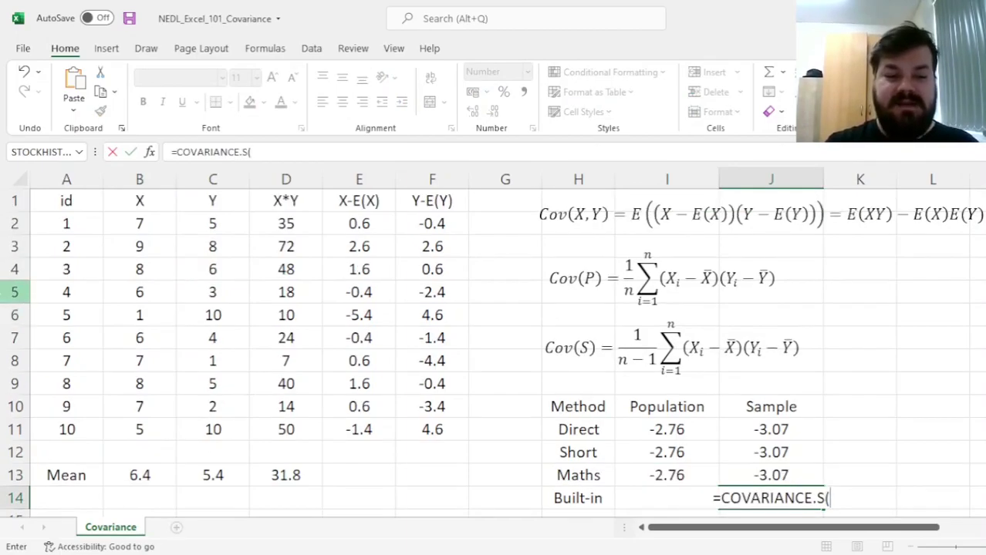
left_click_drag(158, 224, 158, 426)
type(",")
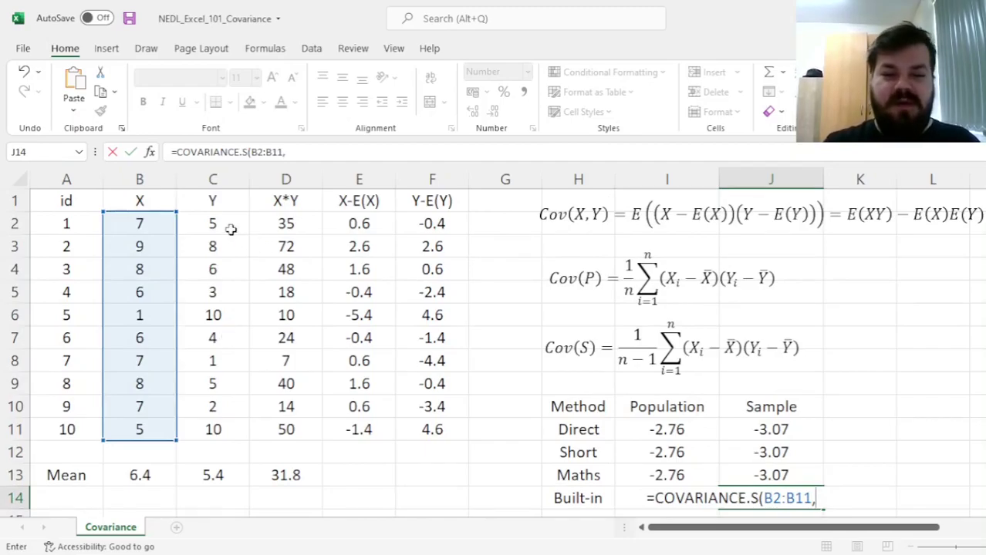
left_click_drag(231, 229, 249, 430)
type(")")
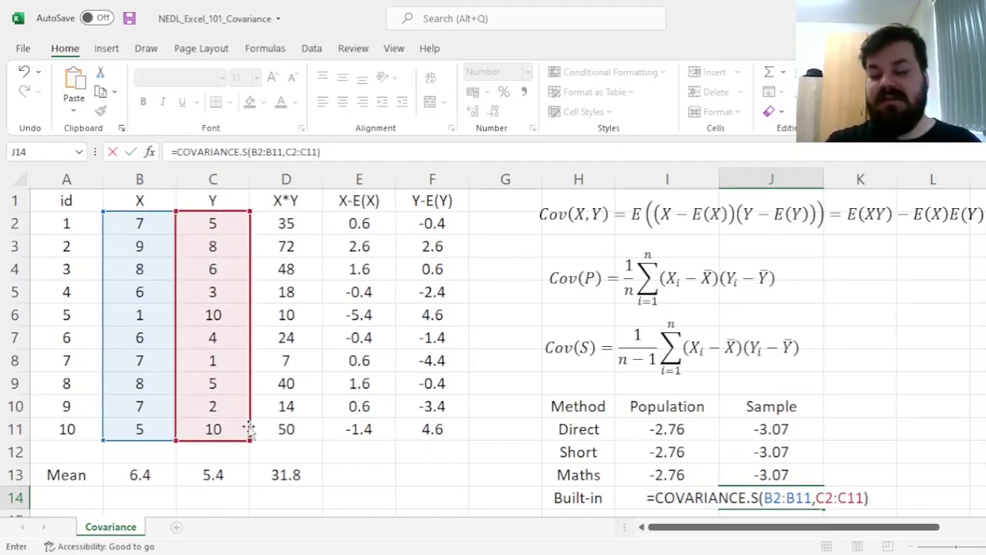
key("ctrl+Return")
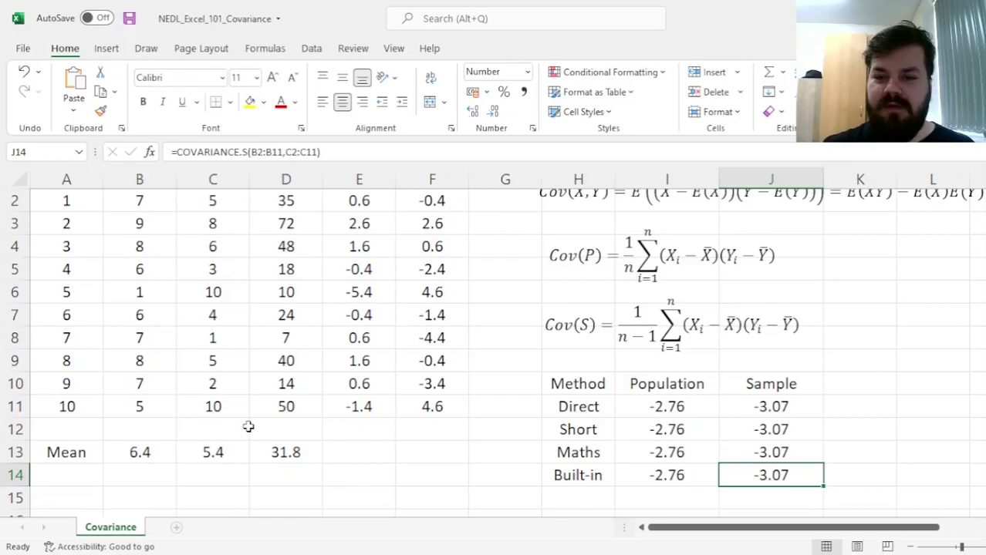